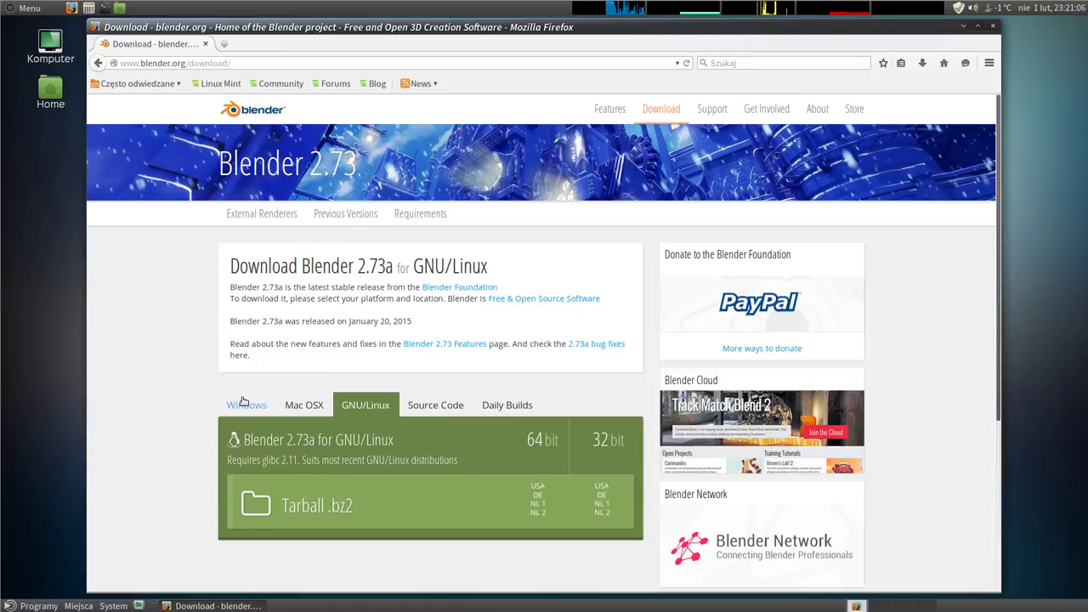
# - Review the Blender 2.73a download options for Windows, Mac OSX, GNU/Linux, Source Code and Daily Builds
pyautogui.click(247, 407)
pyautogui.scroll(-1, 193, 424)
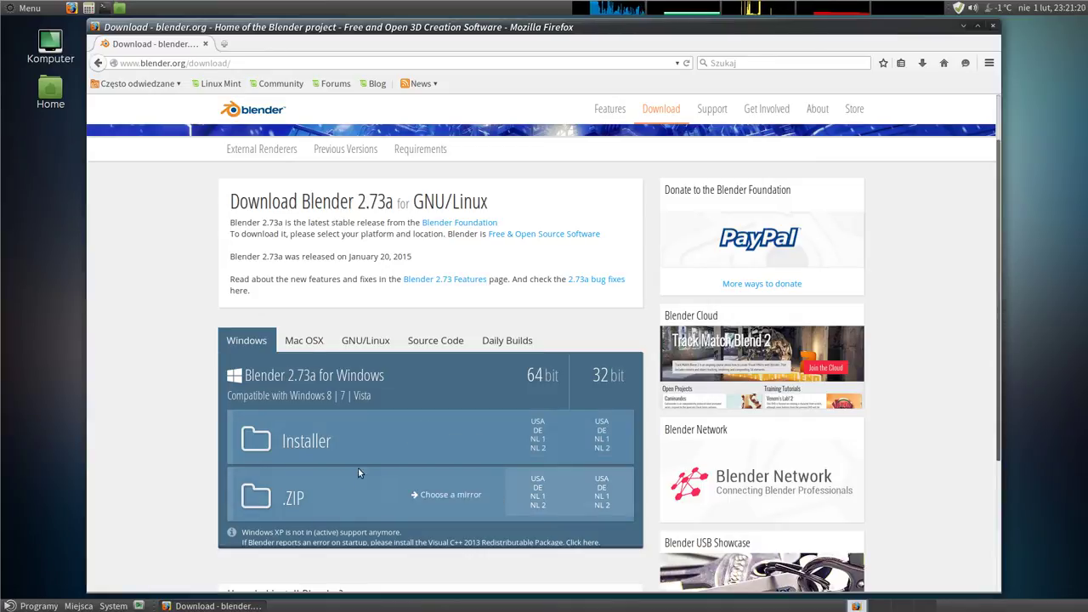
pyautogui.click(306, 342)
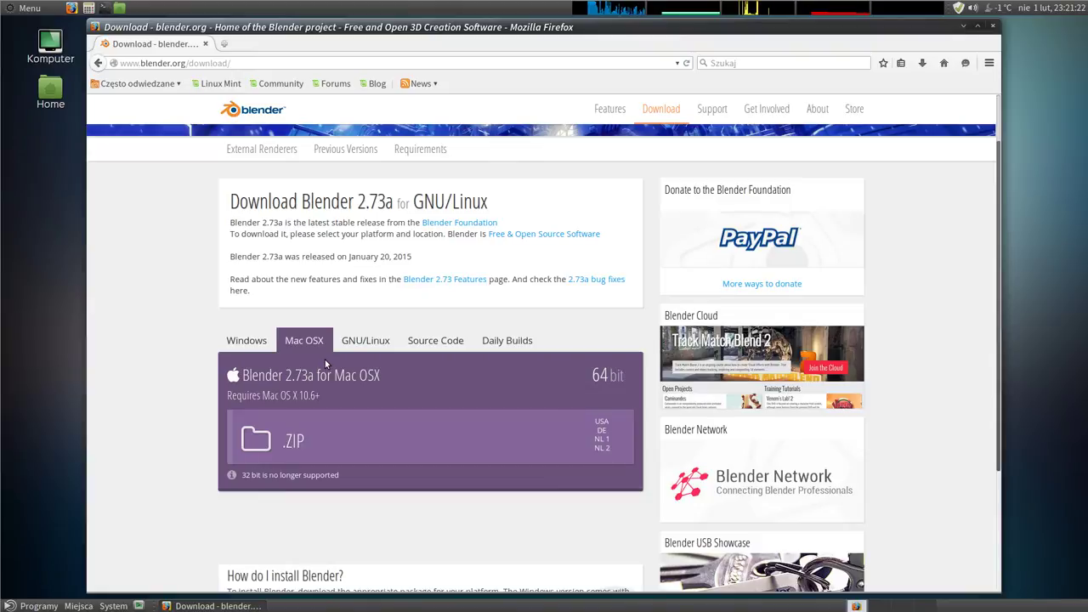
pyautogui.click(367, 345)
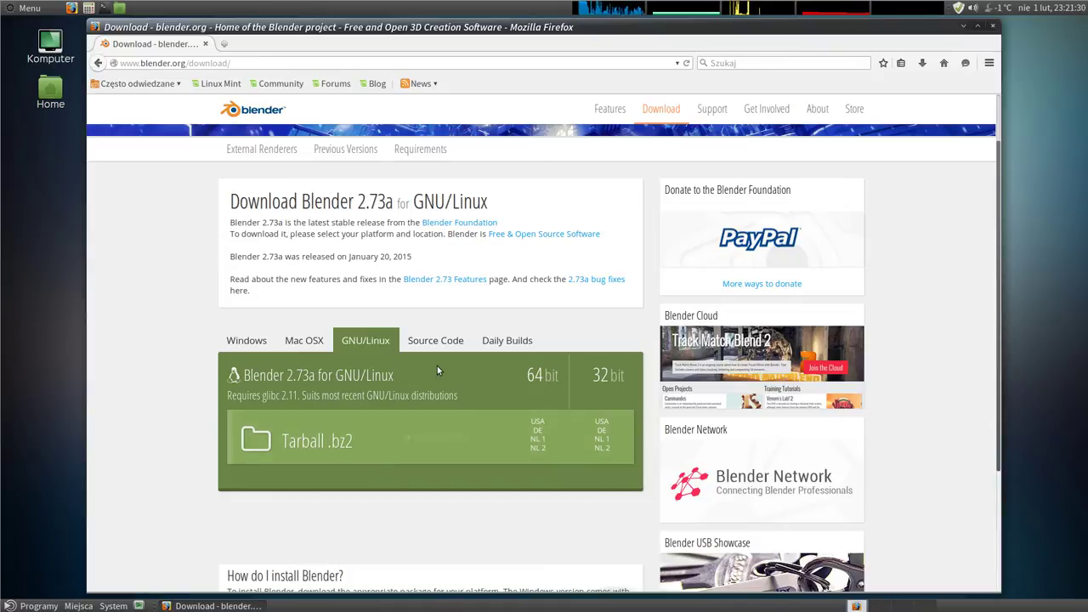
pyautogui.click(439, 341)
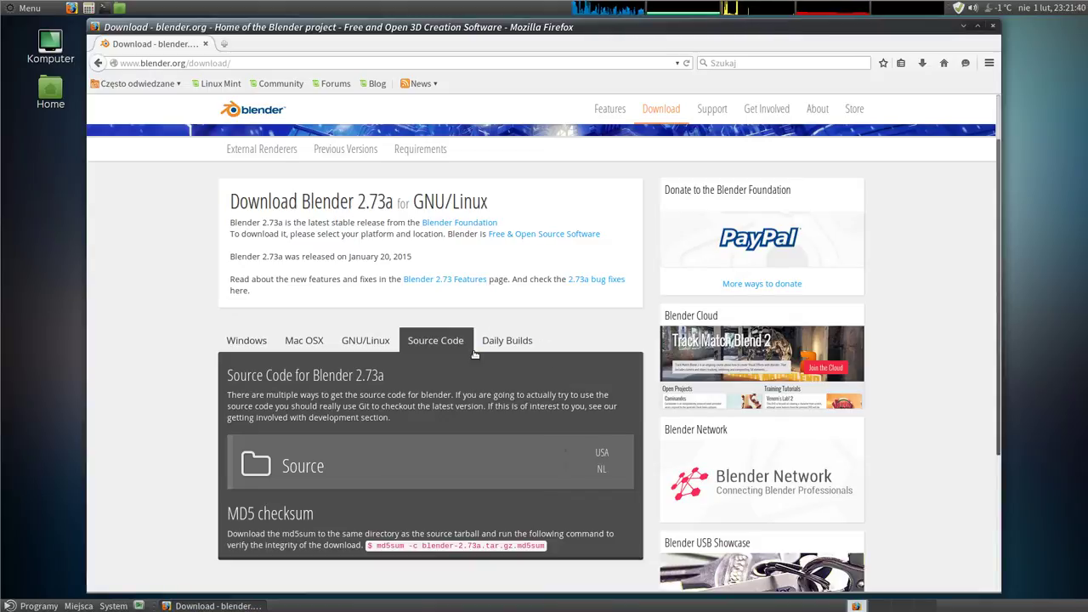
pyautogui.click(505, 342)
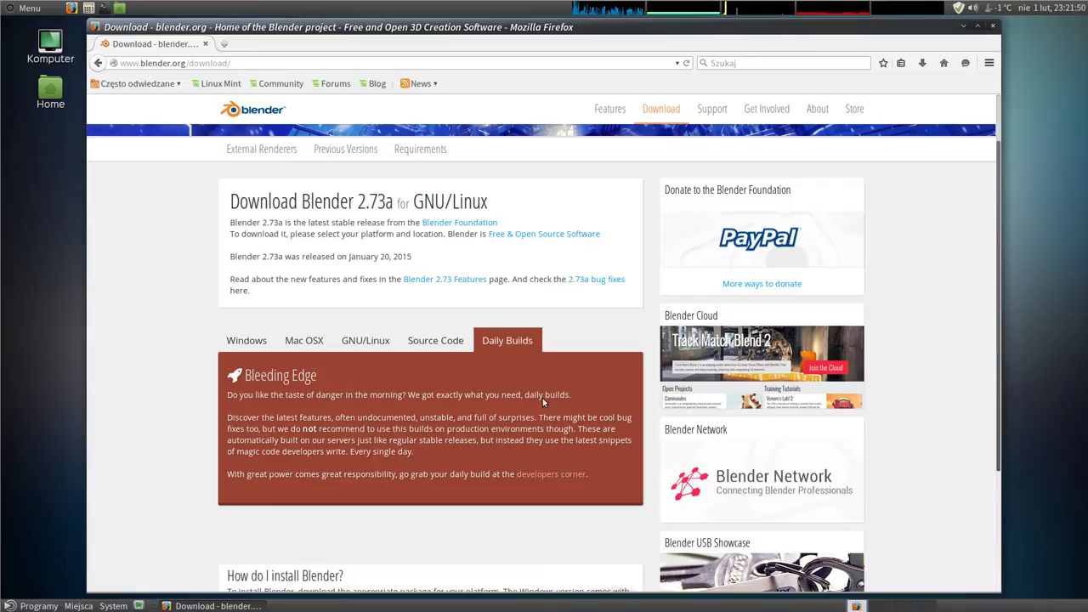
# - Open the daily builds list through the developers corner link, enlarge the page, and examine the official and Gooseberry Branch builds
pyautogui.click(551, 475)
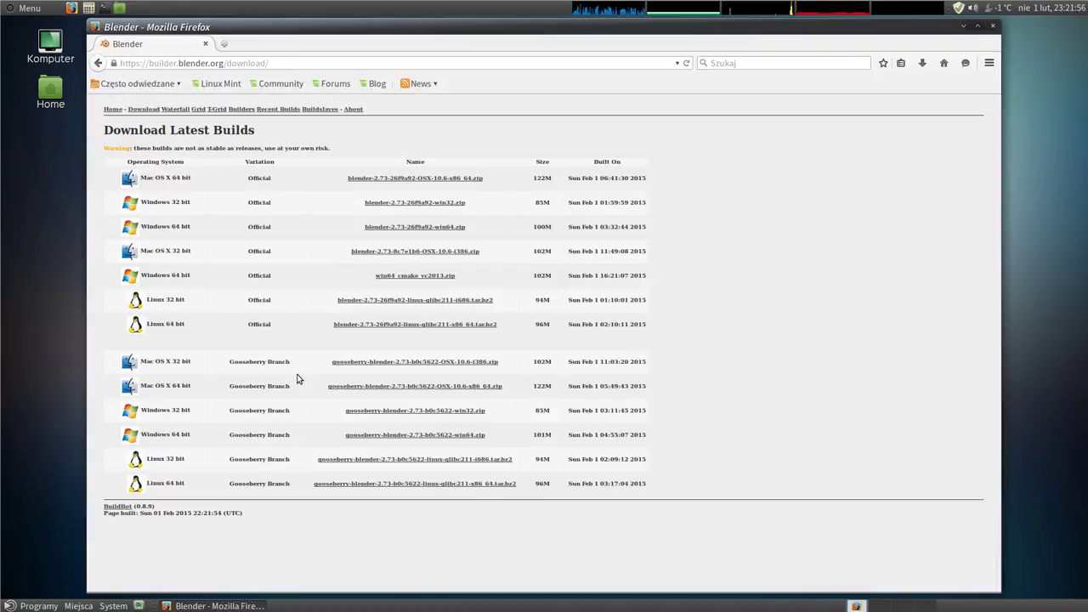
pyautogui.hotkey('ctrl', '+')
pyautogui.hotkey('ctrl', '+')
pyautogui.hotkey('ctrl', '+')
pyautogui.hotkey('ctrl', '+')
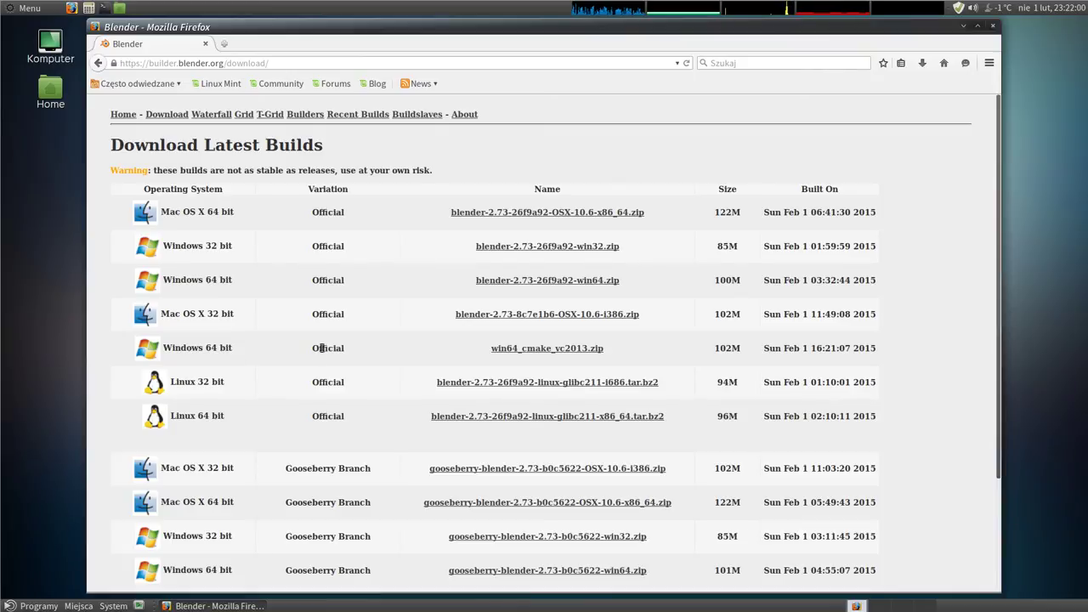
pyautogui.scroll(-2, 230, 353)
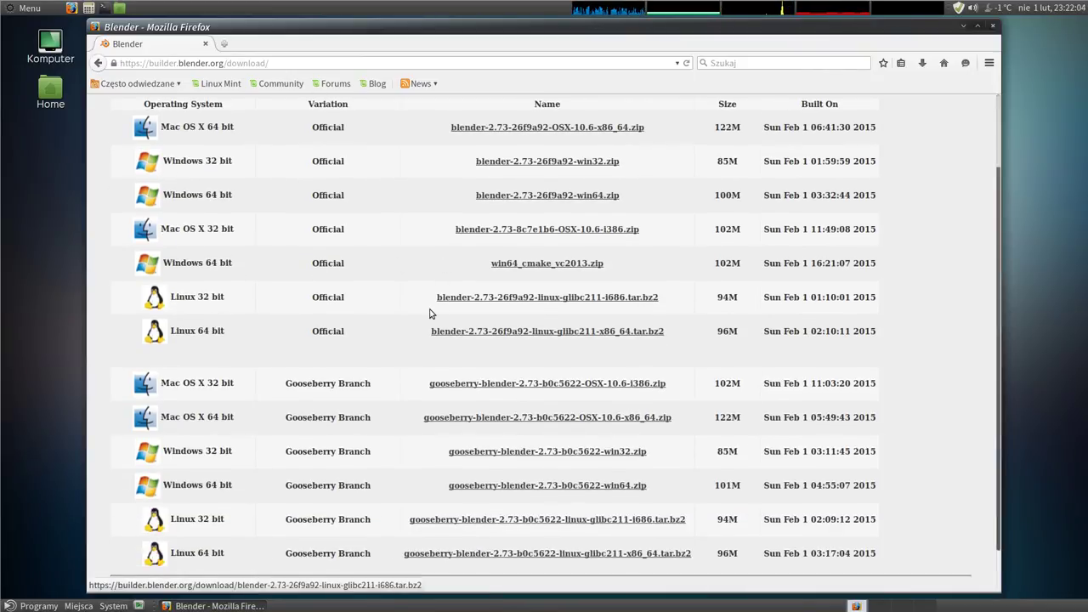
pyautogui.scroll(1, 429, 317)
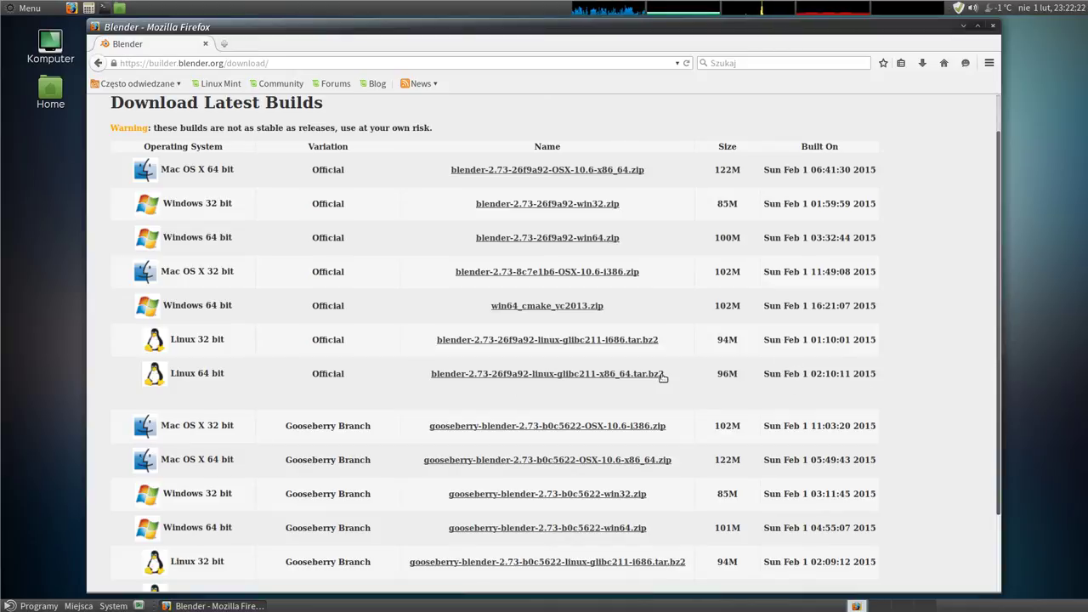
pyautogui.scroll(-2, 364, 321)
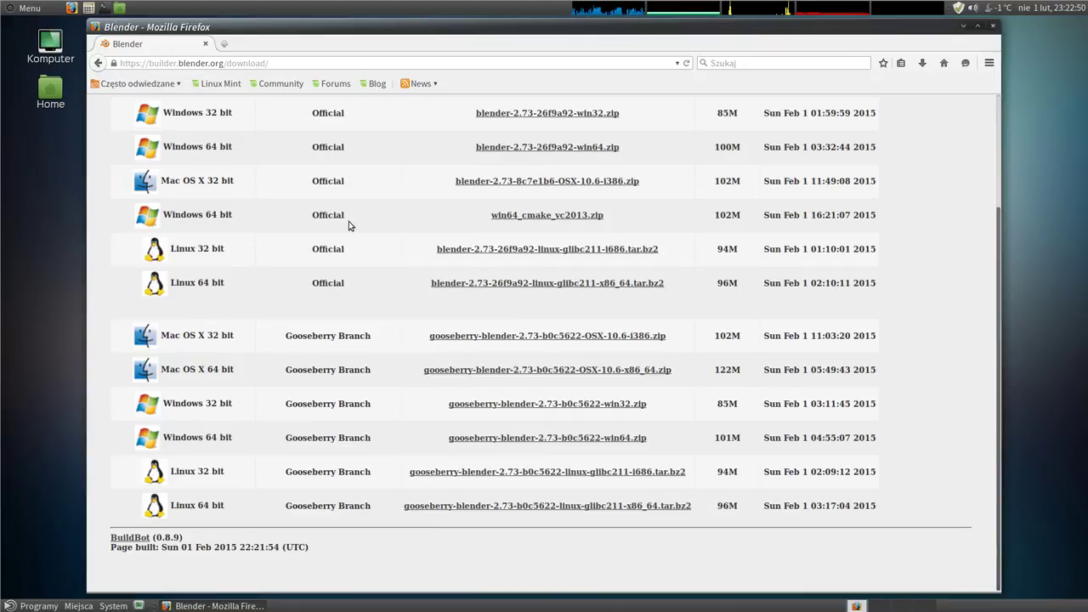
# - Return to the main Blender download page and show the GNU/Linux packages
pyautogui.click(98, 63)
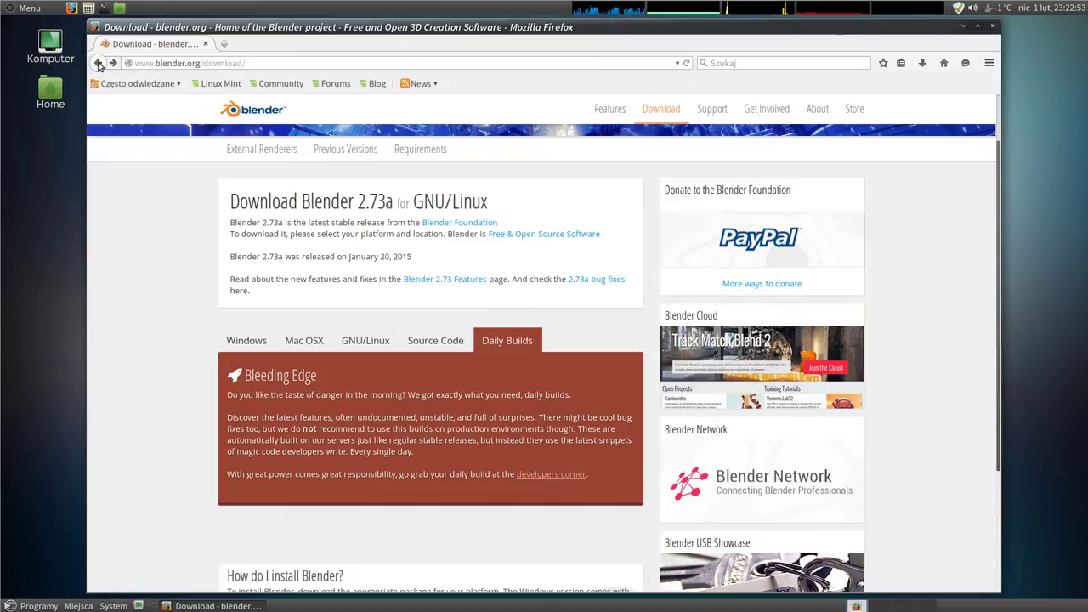
pyautogui.click(367, 341)
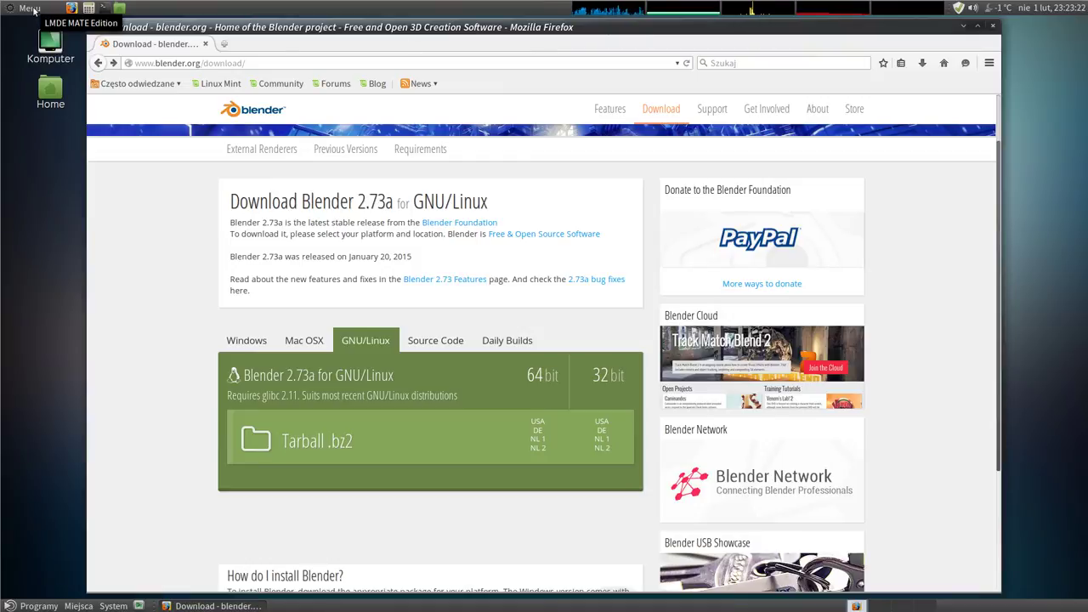
# - Check the system's architecture and hardware details in the System Monitor, and close it
pyautogui.click(615, 12)
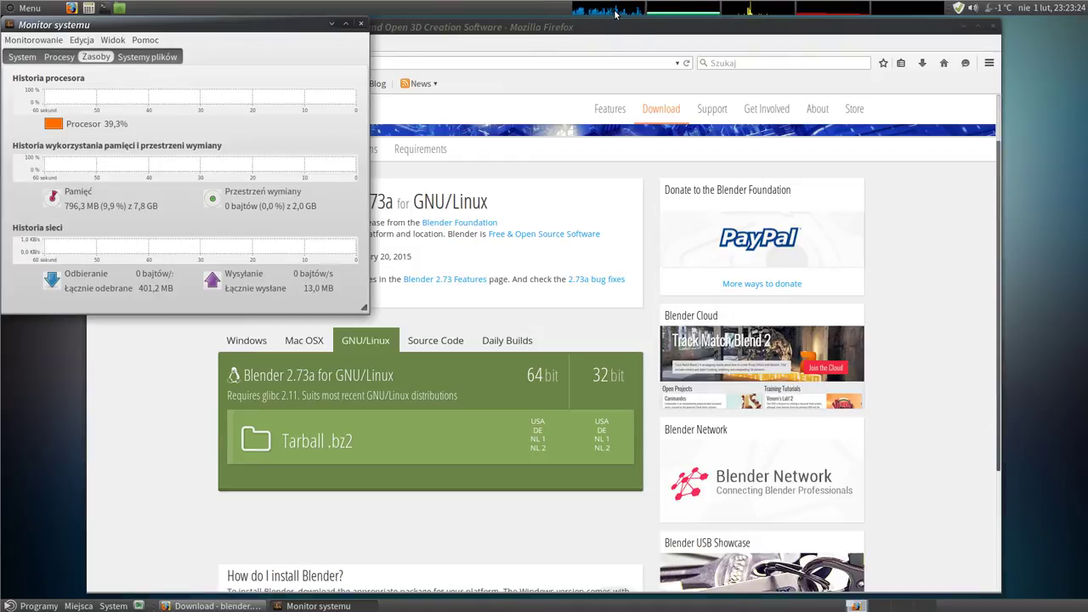
pyautogui.moveTo(265, 25); pyautogui.dragTo(614, 39)
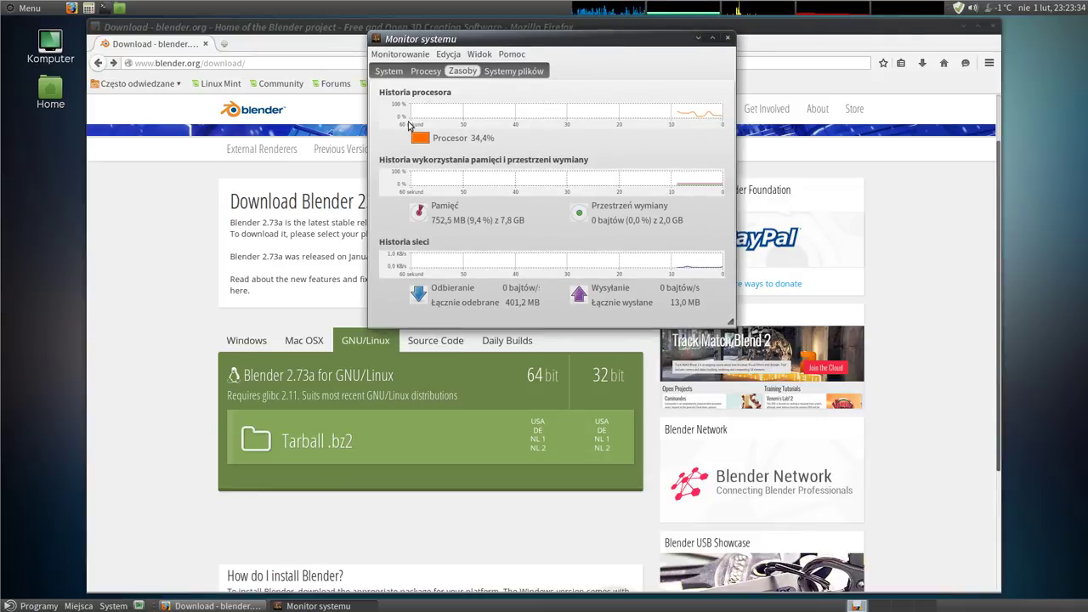
pyautogui.click(387, 72)
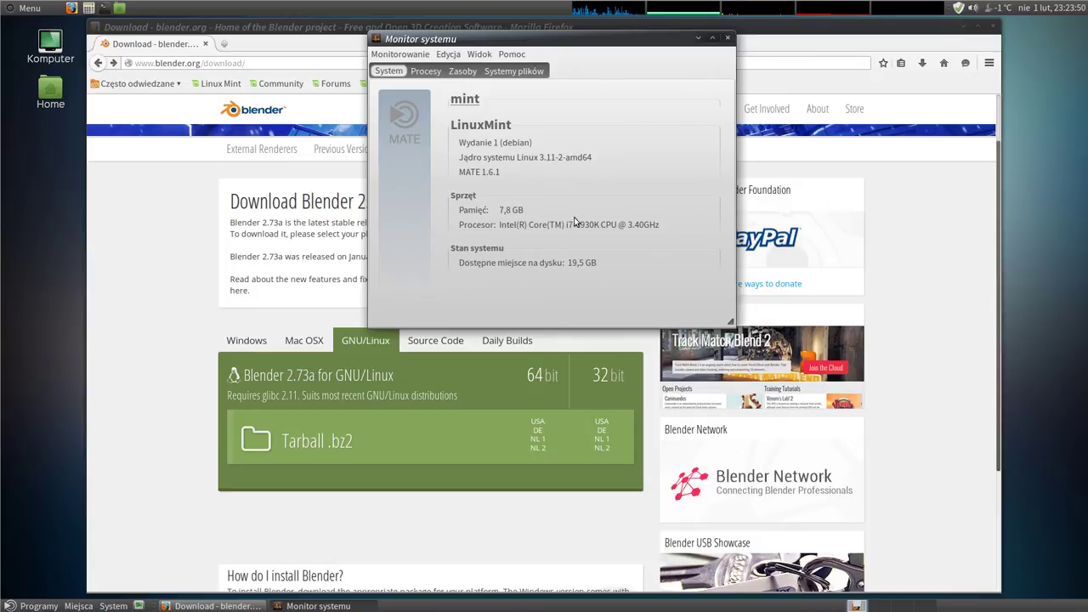
pyautogui.click(729, 40)
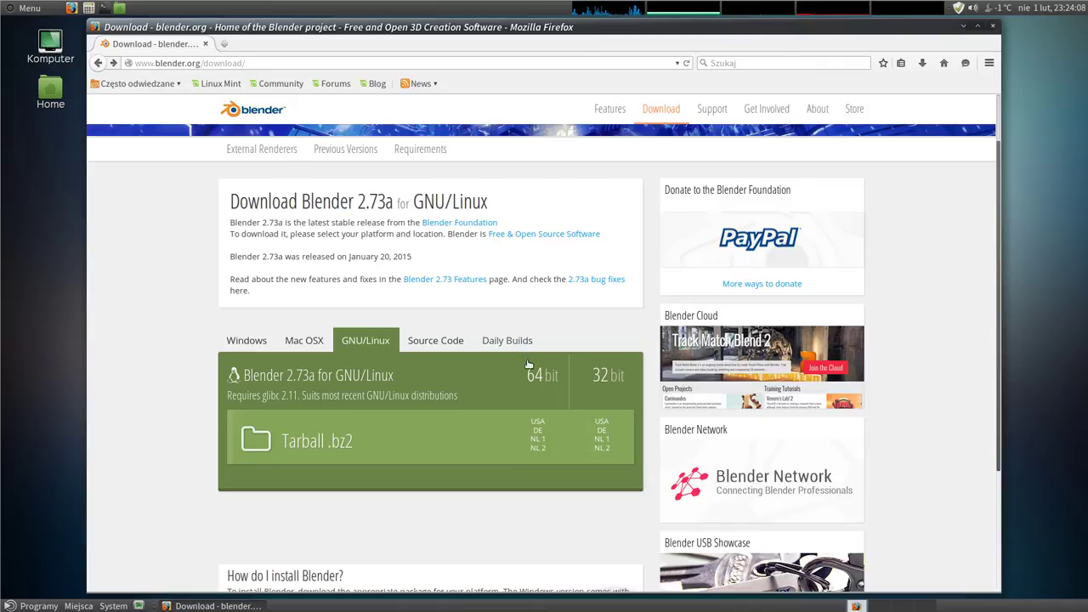
# - Download the 64-bit Blender 2.73a GNU/Linux tarball from the DE mirror, save the file and check it in the downloads list
pyautogui.click(538, 431)
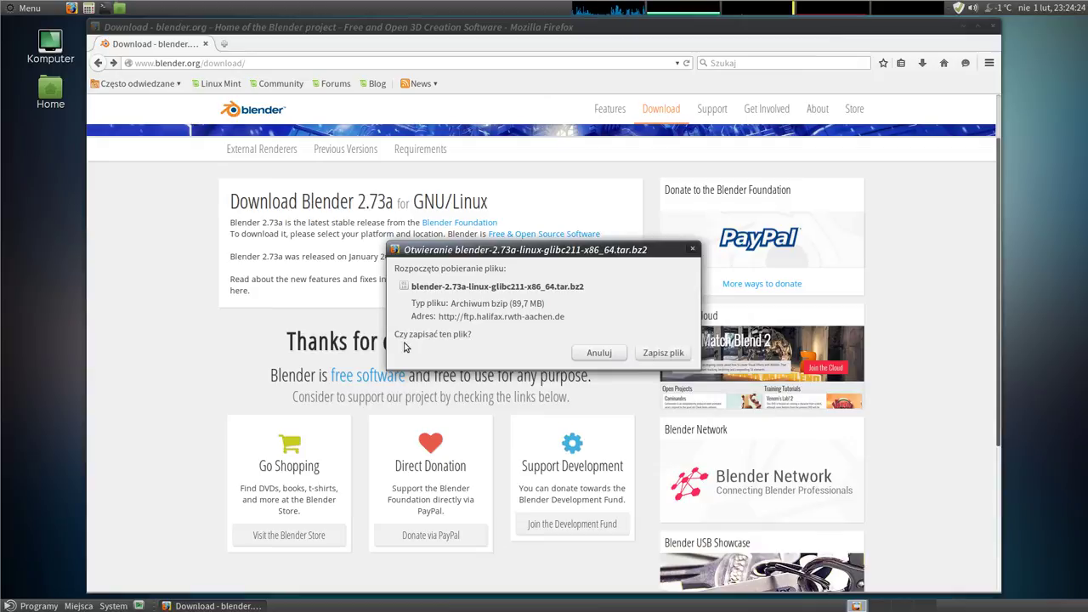
pyautogui.moveTo(599, 253); pyautogui.dragTo(528, 247)
pyautogui.click(592, 348)
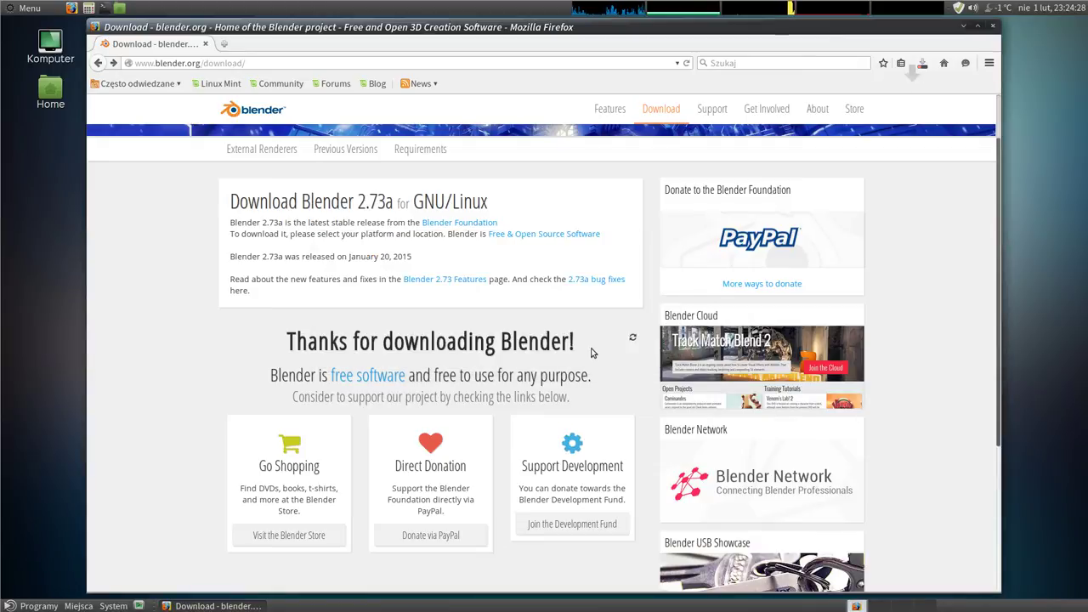
pyautogui.click(922, 63)
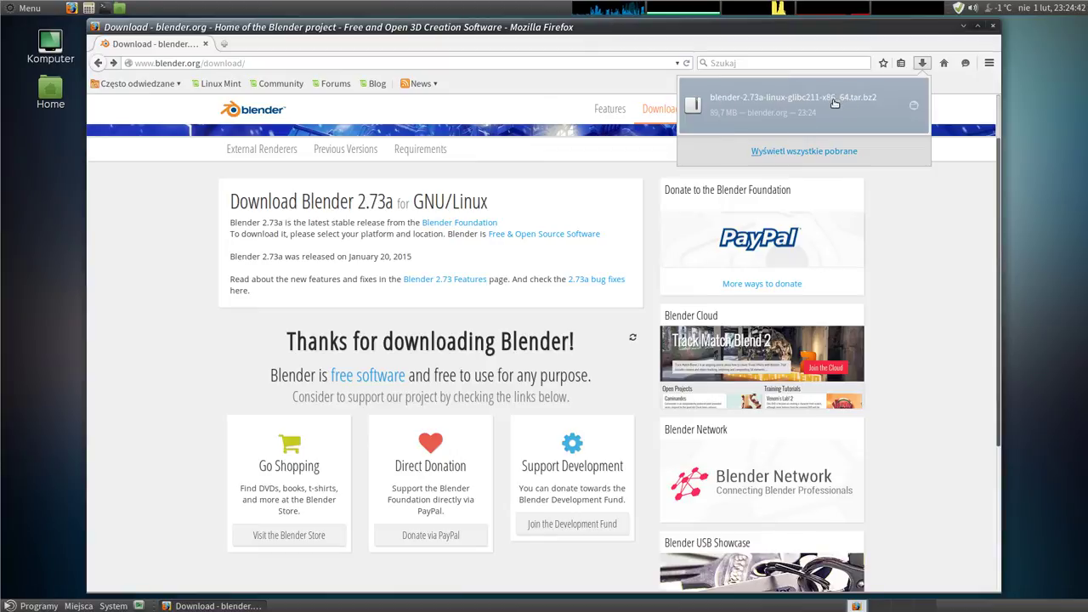
# - Delete all files except the Blender 2.73a archive from the Pobrane folder in the home directory, and close the file manager
pyautogui.click(49, 91)
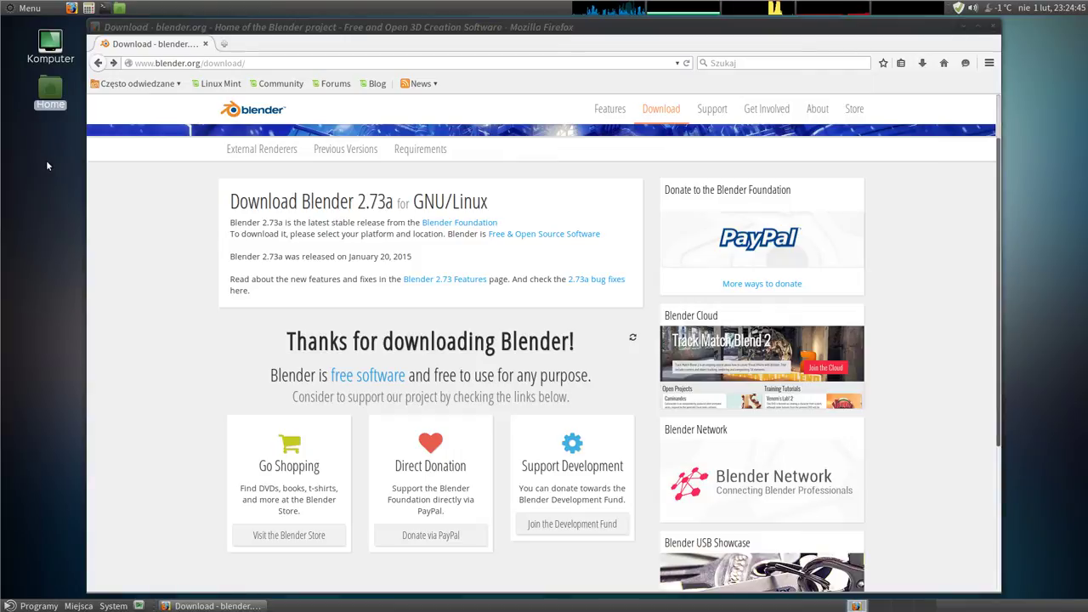
pyautogui.doubleClick(48, 91)
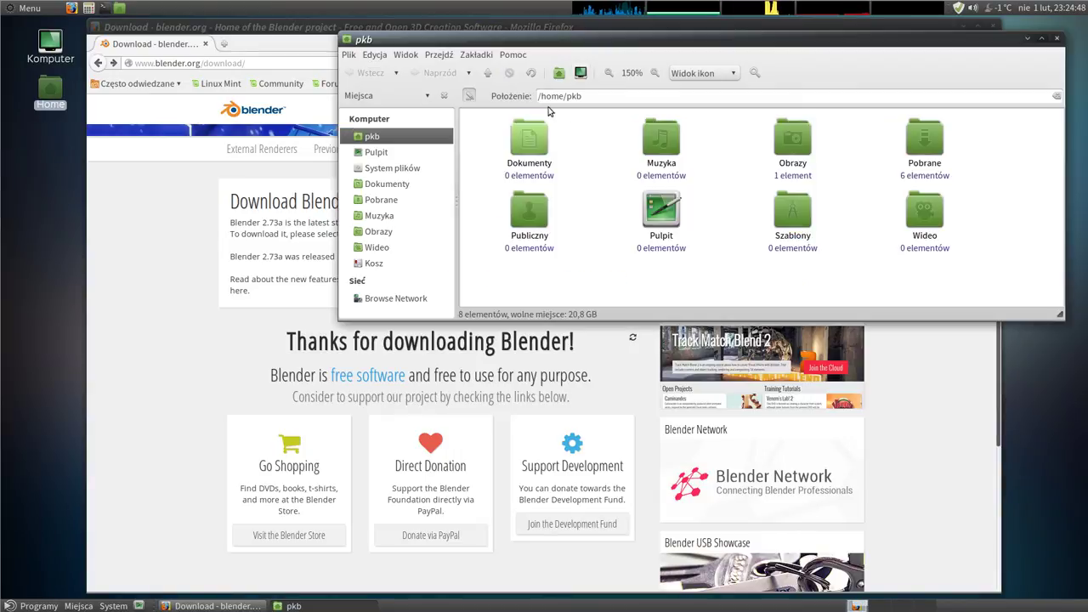
pyautogui.moveTo(592, 38); pyautogui.dragTo(287, 148)
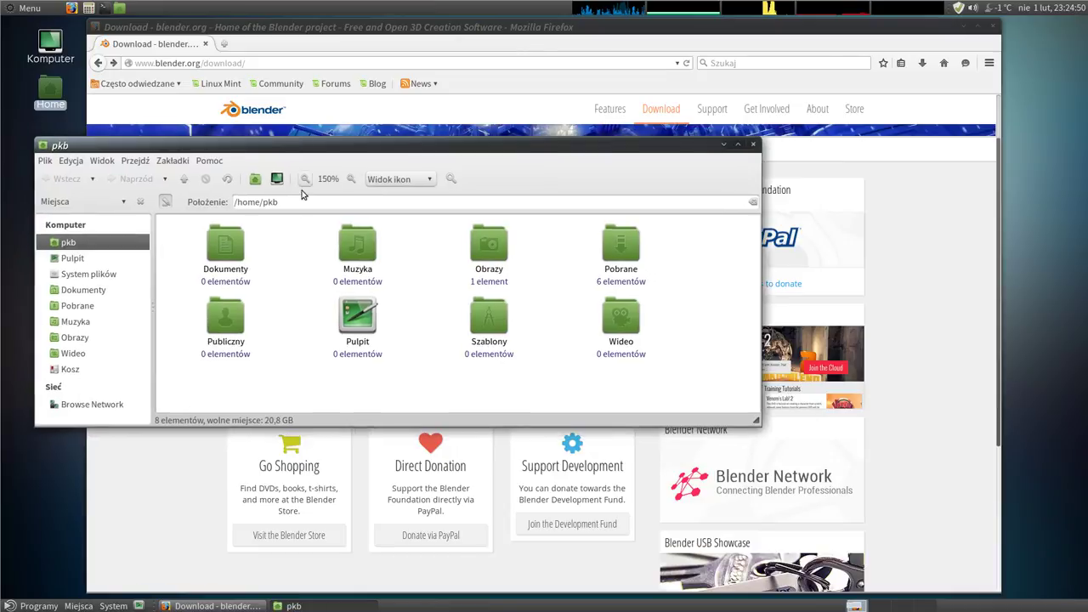
pyautogui.doubleClick(617, 242)
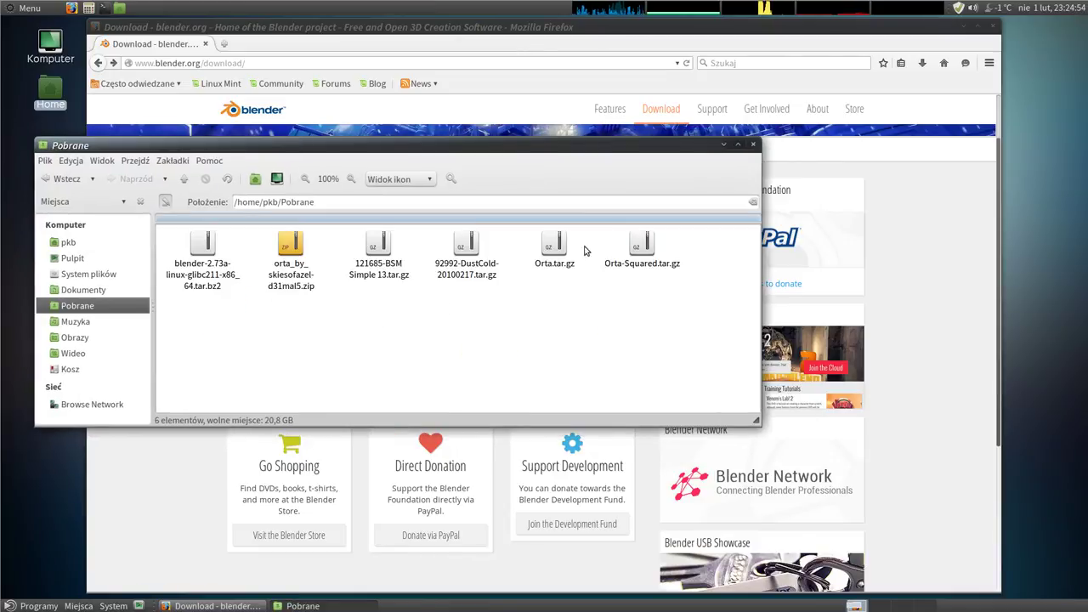
pyautogui.moveTo(277, 330); pyautogui.dragTo(692, 256)
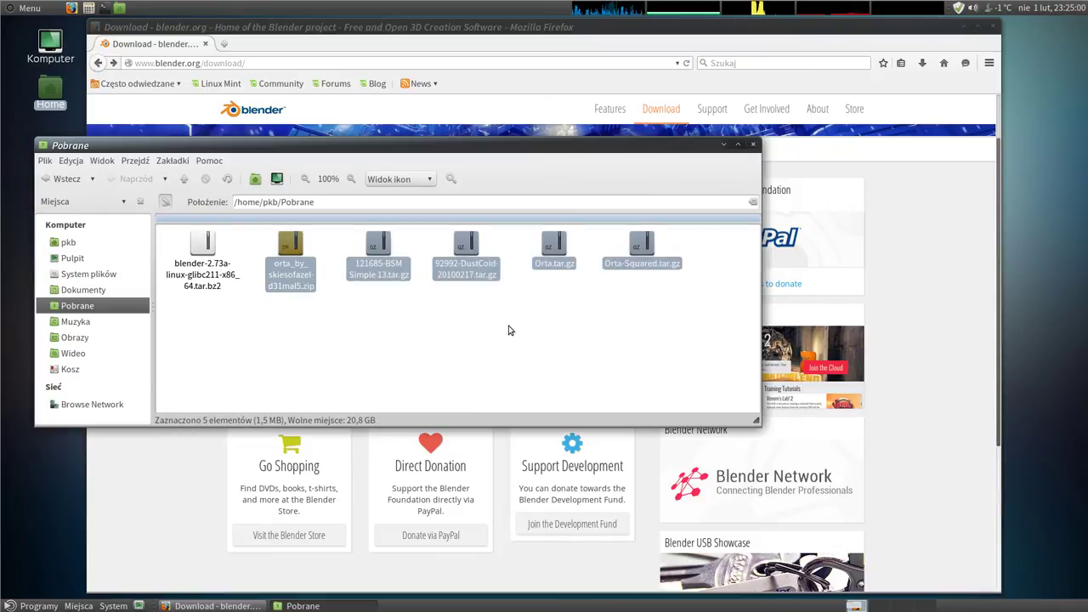
pyautogui.press('Delete')
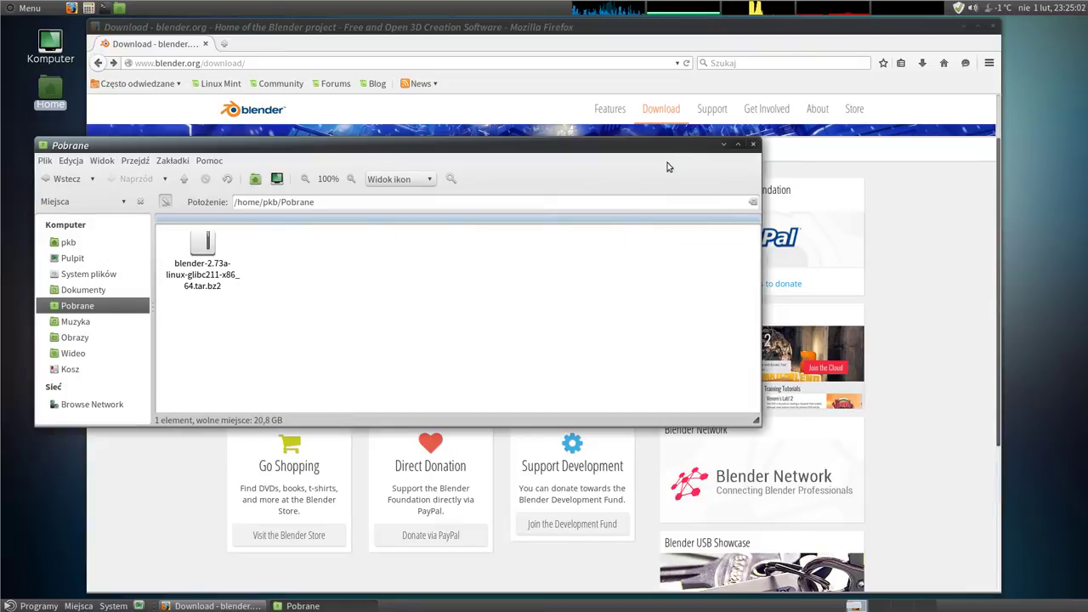
pyautogui.click(753, 148)
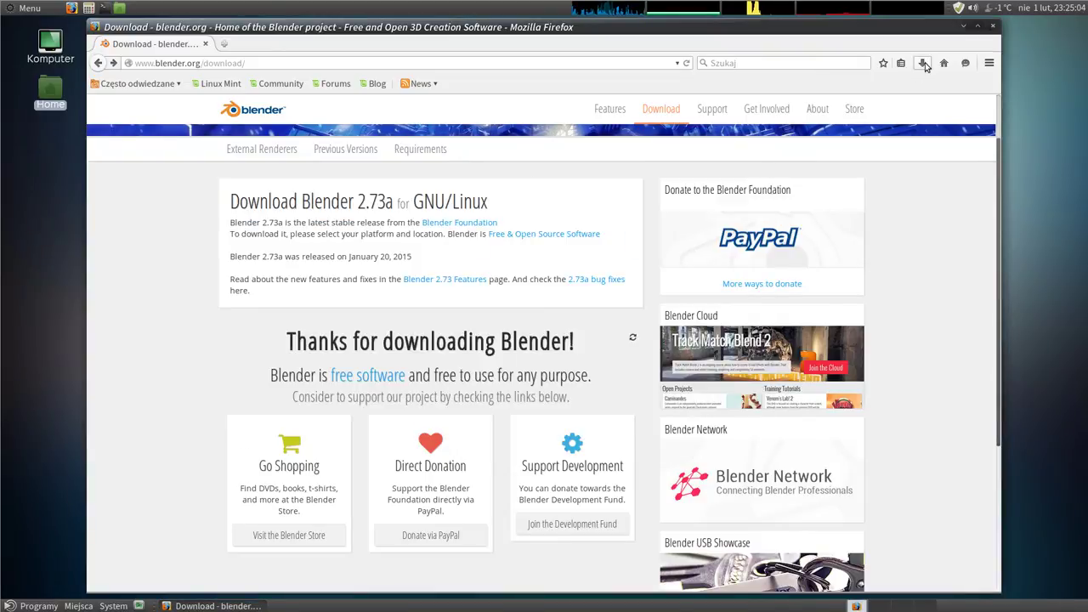
# - Open the downloaded Blender archive in the archive manager, enlarge its window and widen the Nazwa column
pyautogui.click(922, 63)
pyautogui.click(759, 108)
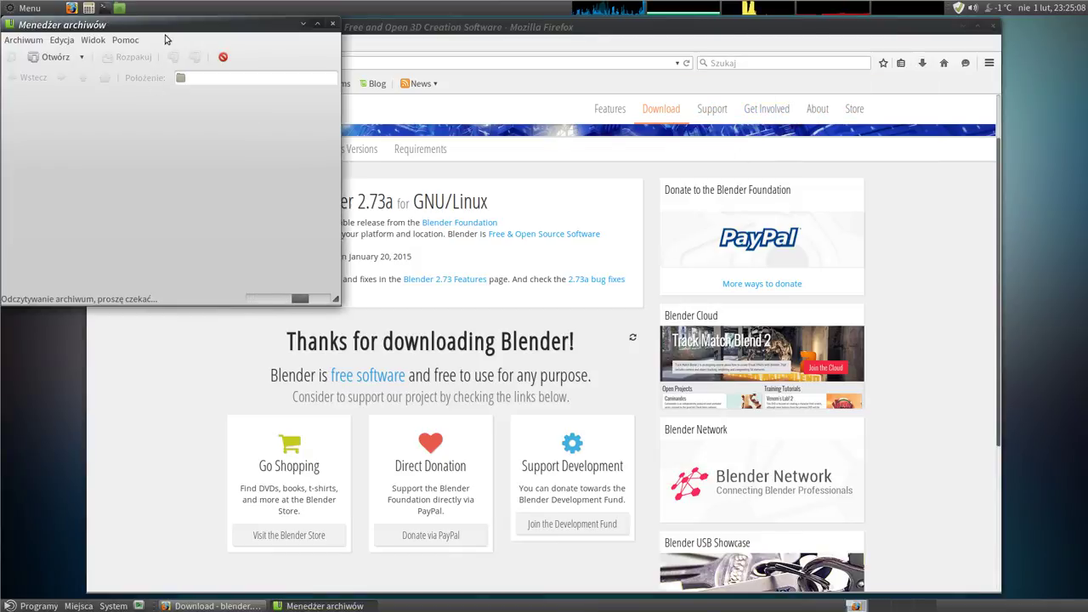
pyautogui.moveTo(172, 27); pyautogui.dragTo(219, 149)
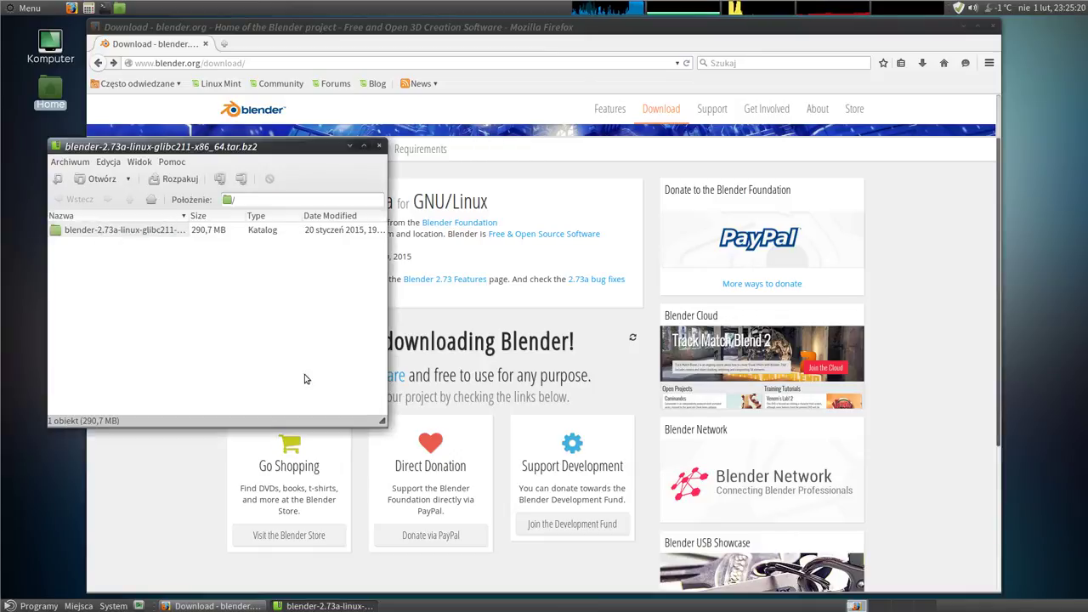
pyautogui.moveTo(382, 420); pyautogui.dragTo(548, 443)
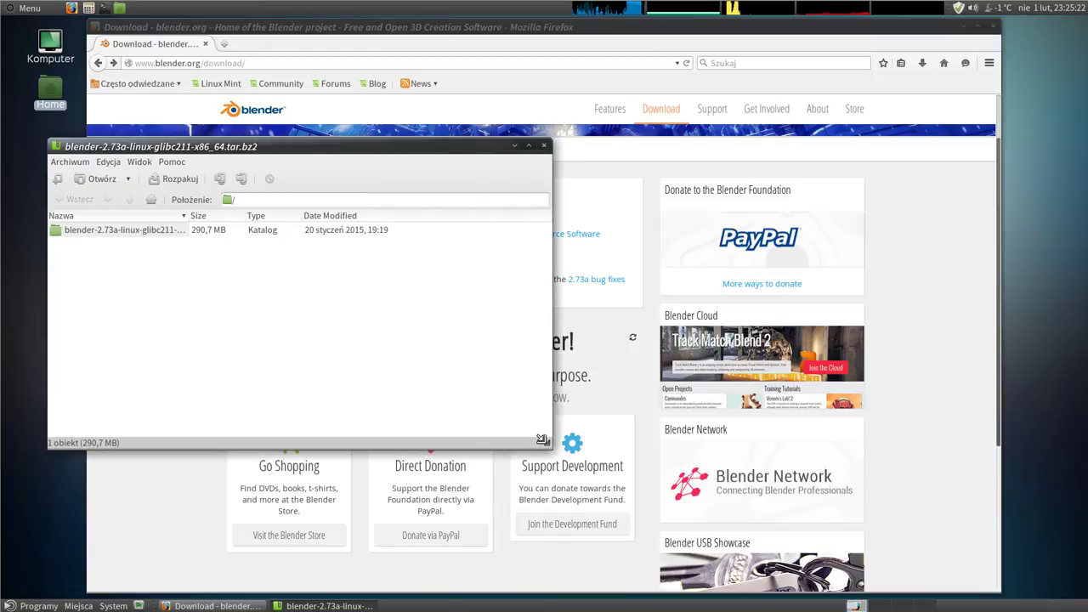
pyautogui.moveTo(192, 215); pyautogui.dragTo(236, 215)
# - Examine the contents of the blender-2.73a-linux-glibc211-x86_64 folder inside the archive, and return to the archive root
pyautogui.click(132, 234)
pyautogui.doubleClick(132, 233)
pyautogui.scroll(-1, 98, 387)
pyautogui.scroll(1, 98, 398)
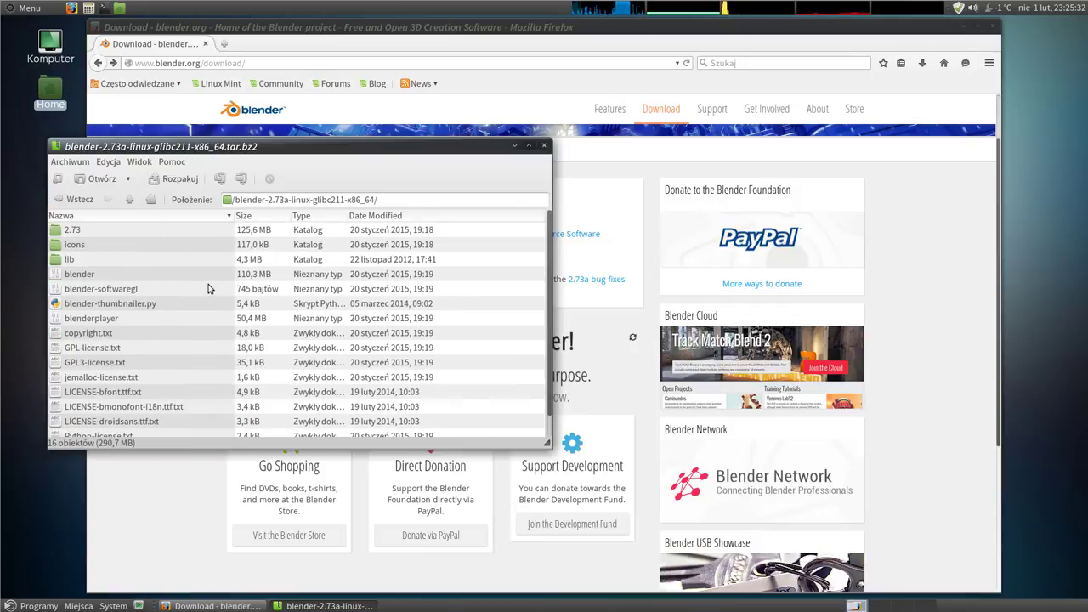
pyautogui.click(127, 200)
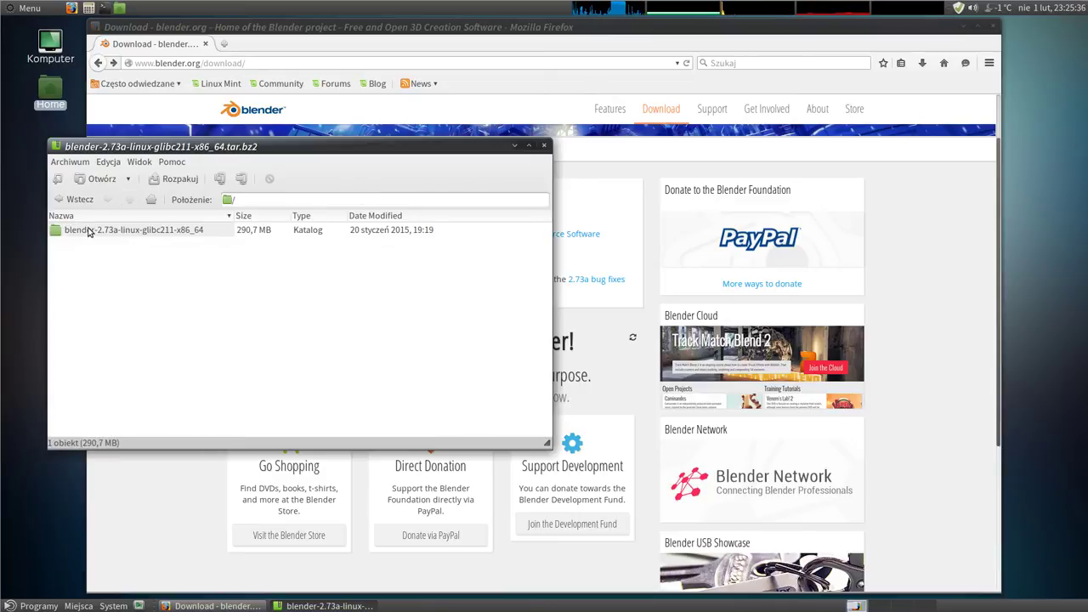
# - Extract the blender-2.73a-linux-glibc211-x86_64 folder from the archive into a new folder named Programy in the home directory
pyautogui.click(89, 230)
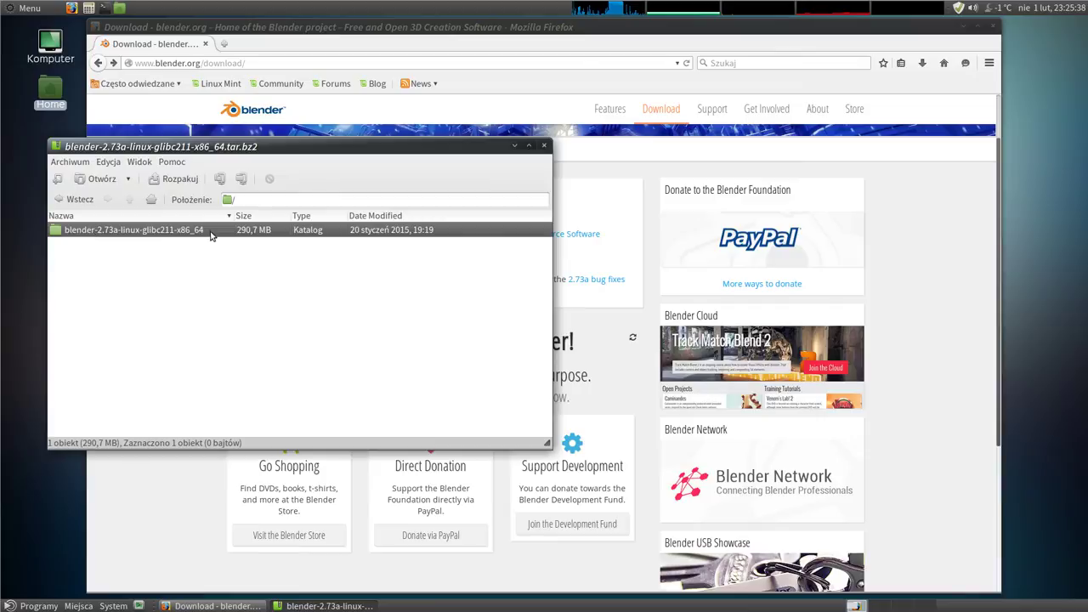
pyautogui.click(175, 181)
pyautogui.moveTo(280, 143); pyautogui.dragTo(339, 113)
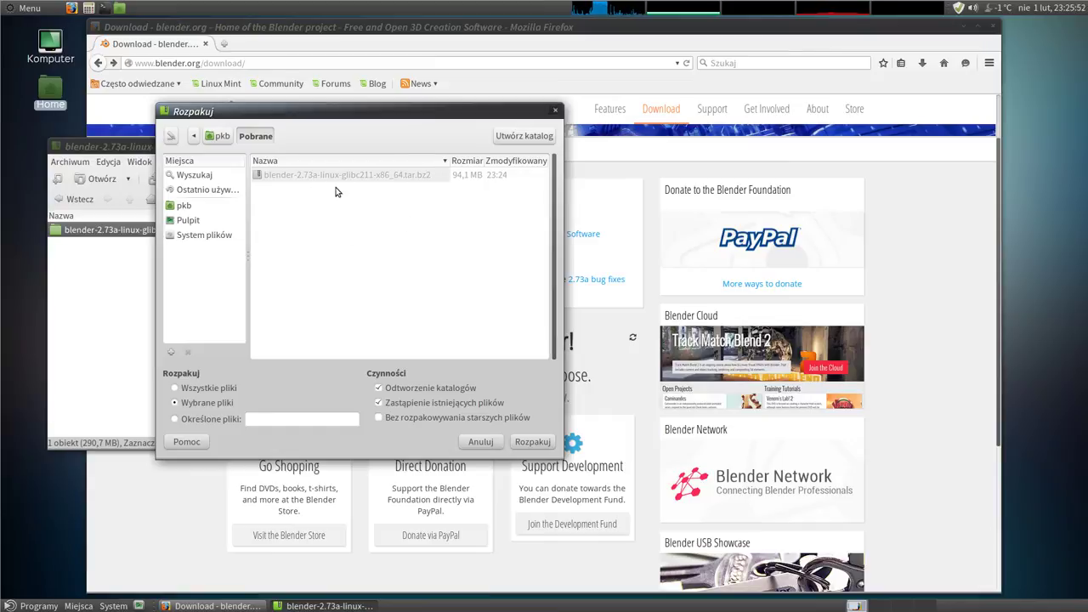
pyautogui.click(180, 208)
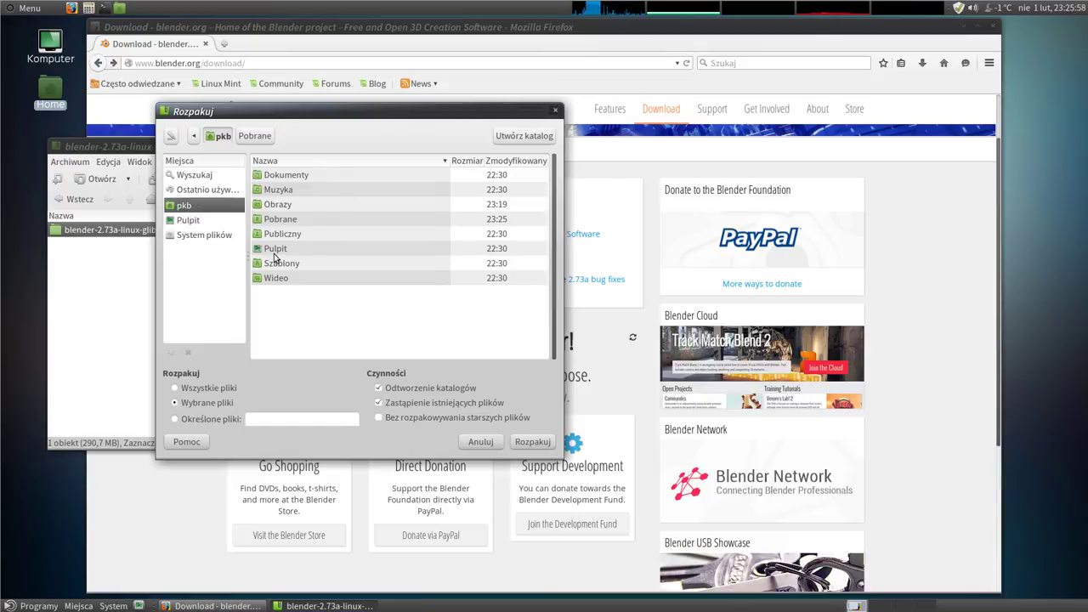
pyautogui.click(524, 136)
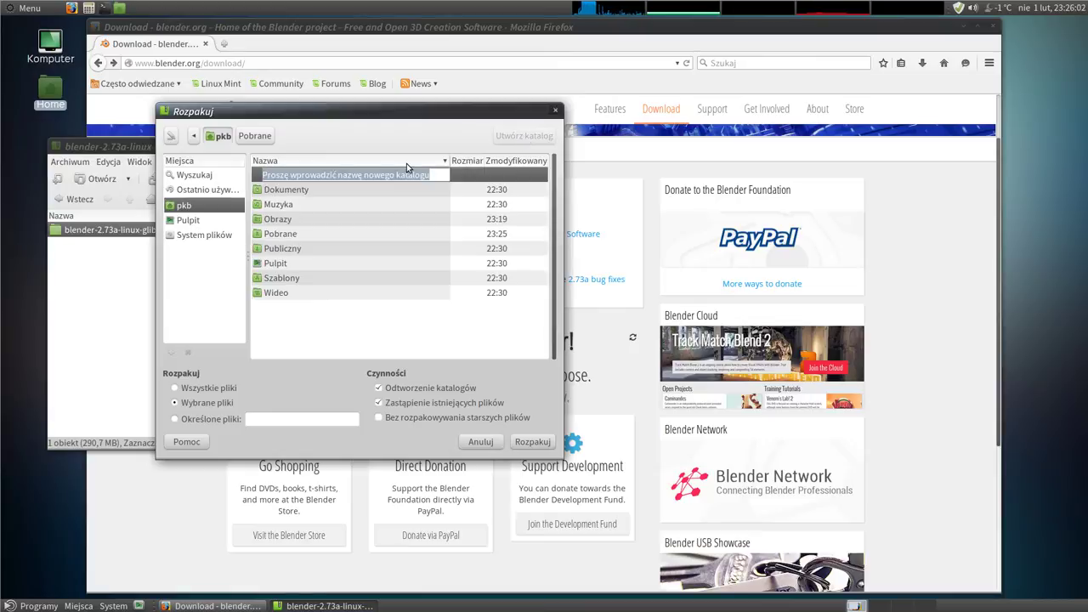
pyautogui.write('Programy')
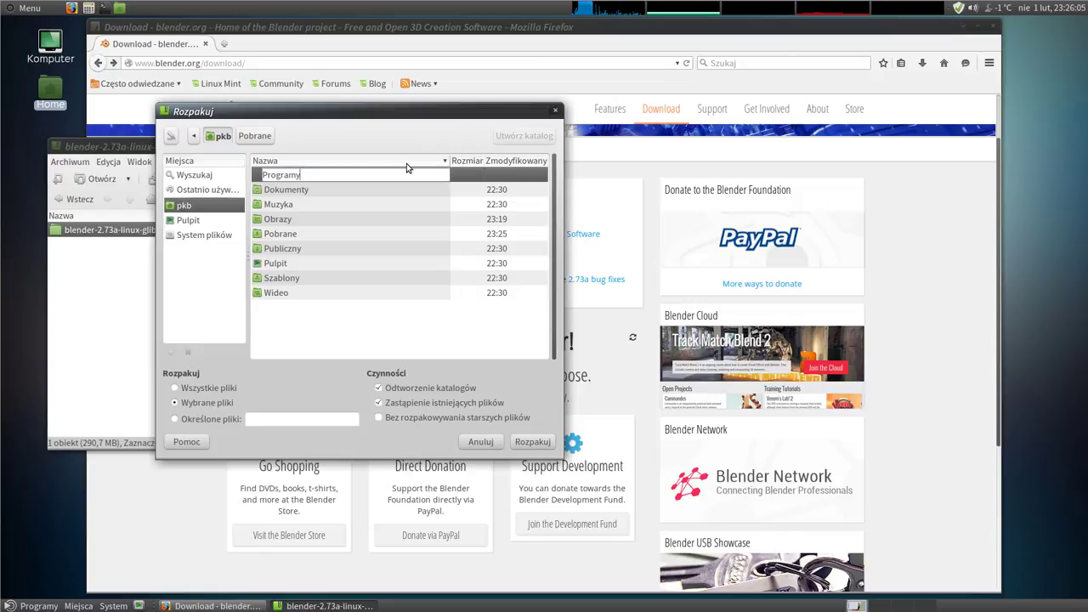
pyautogui.press('Return')
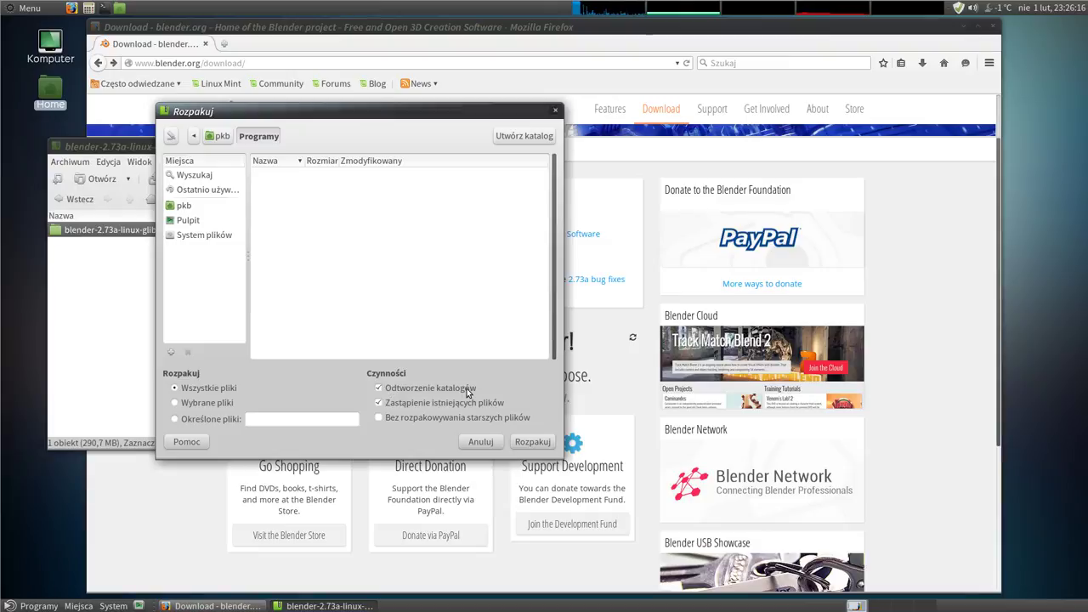
pyautogui.click(531, 442)
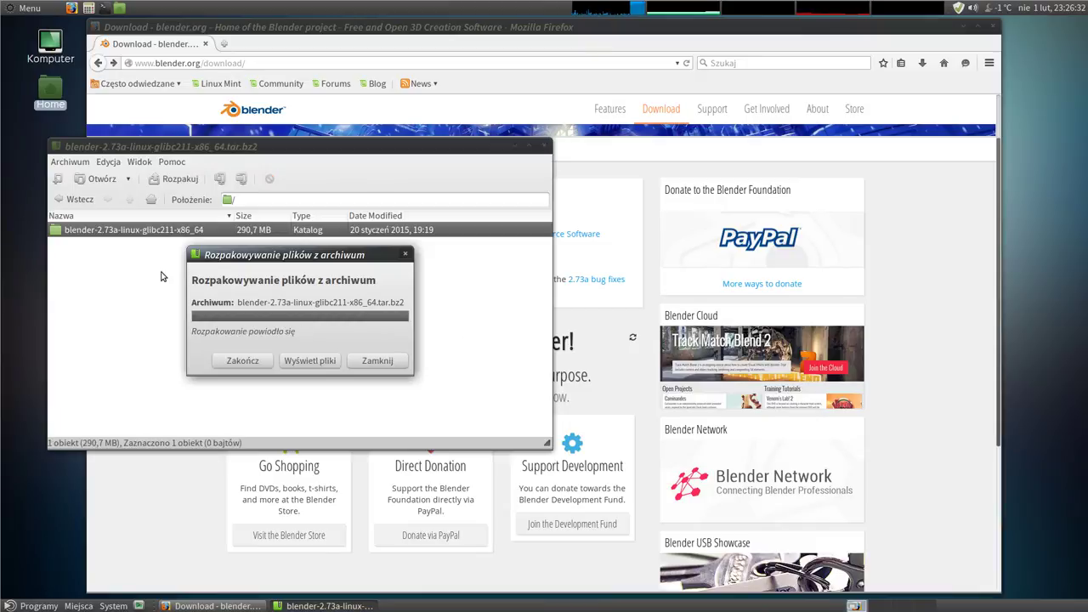
# - Show the extracted files in the file manager and move the Programy window mostly clear of the archive manager
pyautogui.moveTo(311, 255); pyautogui.dragTo(302, 256)
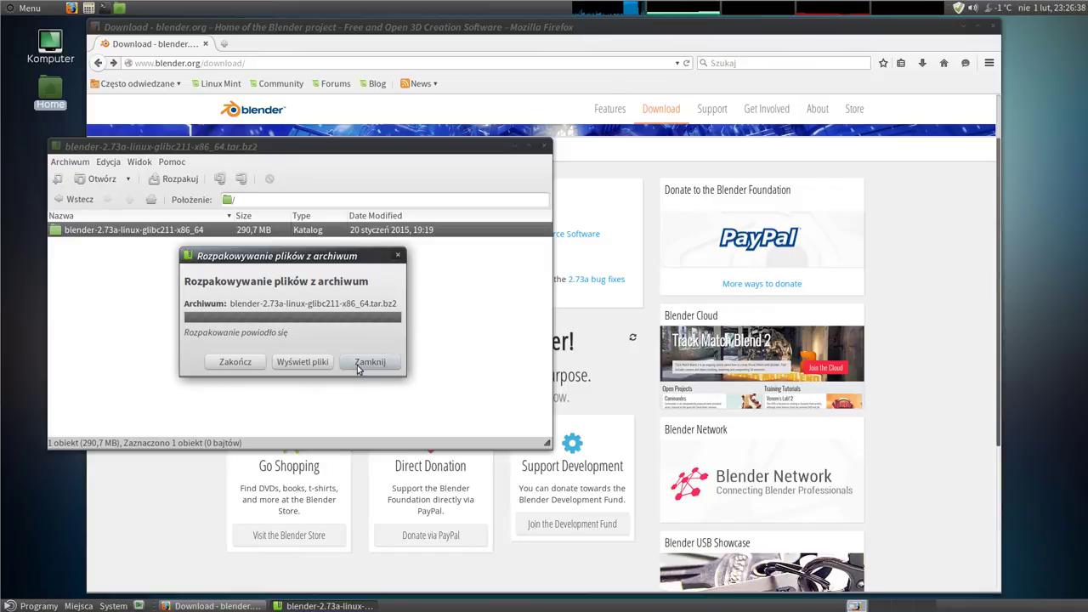
pyautogui.click(305, 363)
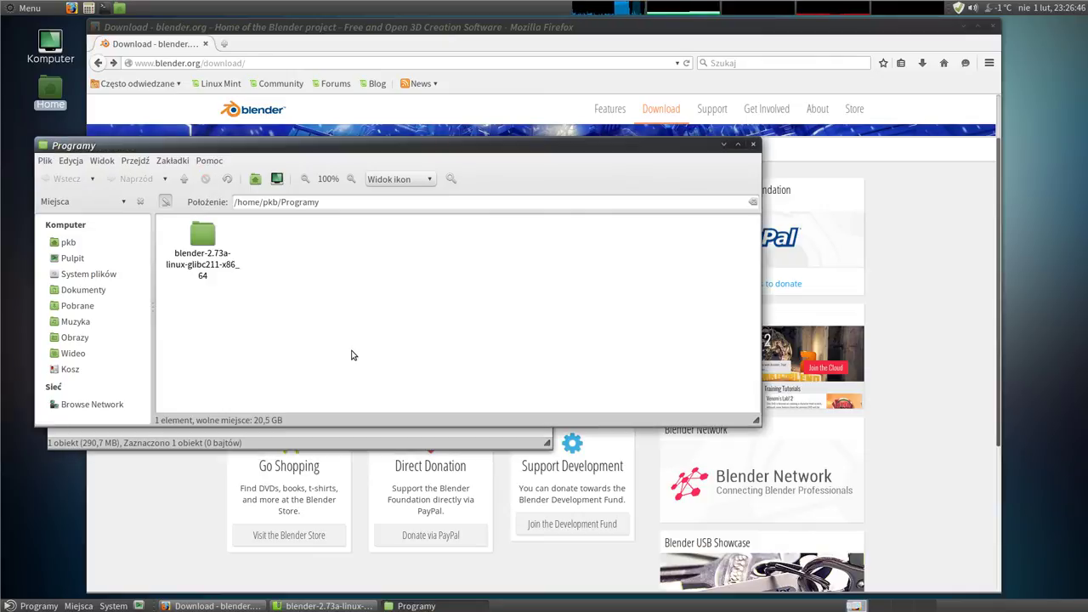
pyautogui.moveTo(380, 151); pyautogui.dragTo(672, 60)
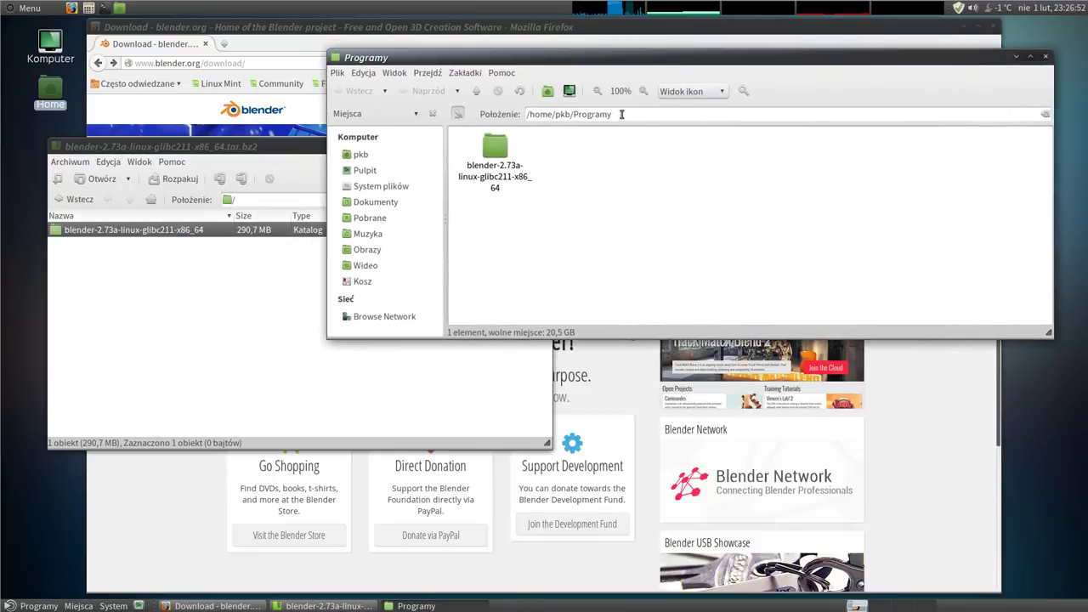
pyautogui.click(502, 148)
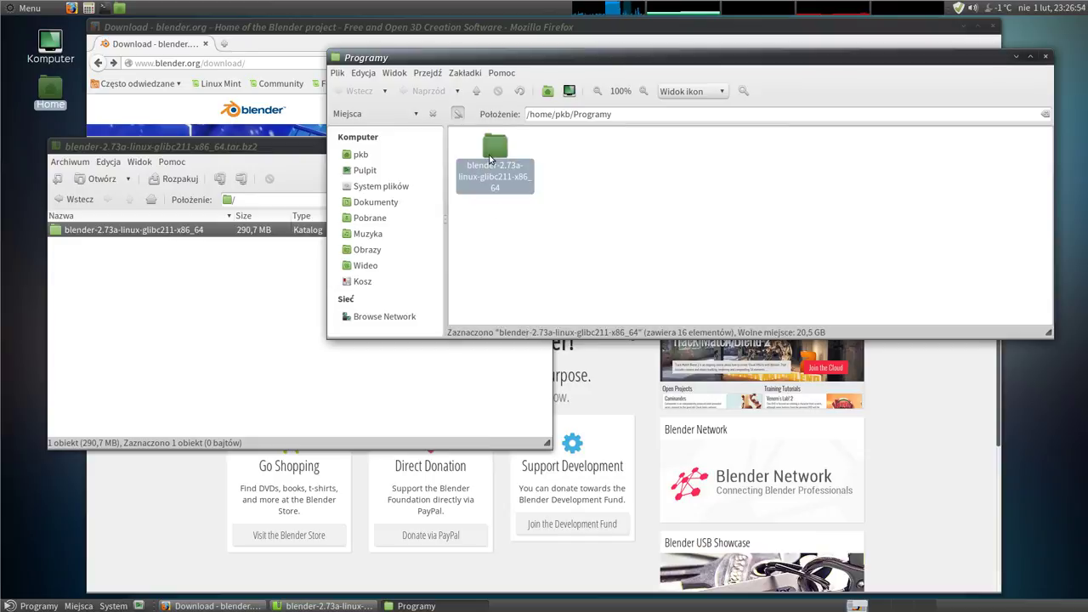
pyautogui.click(550, 234)
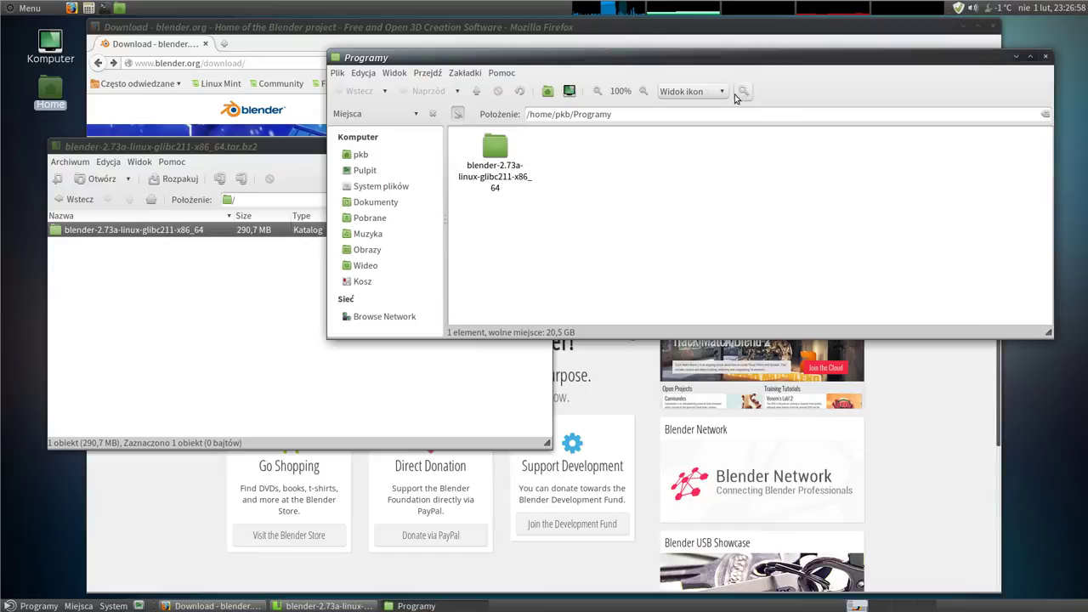
# - Try the list view at 66% zoom for the Programy folder, and switch it to the compact view
pyautogui.click(699, 91)
pyautogui.click(694, 108)
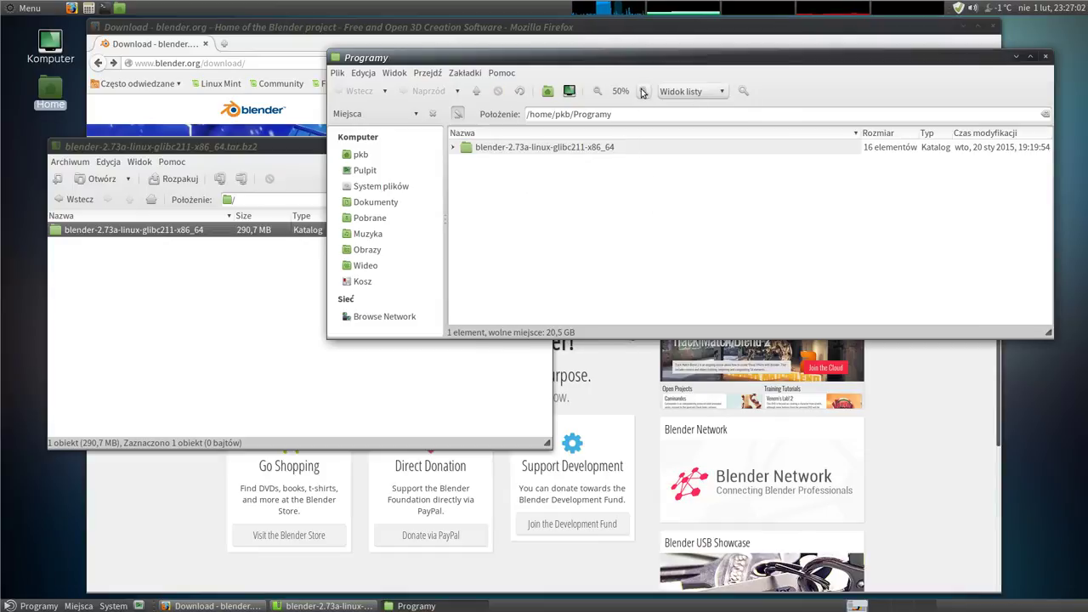
pyautogui.click(643, 92)
pyautogui.click(698, 92)
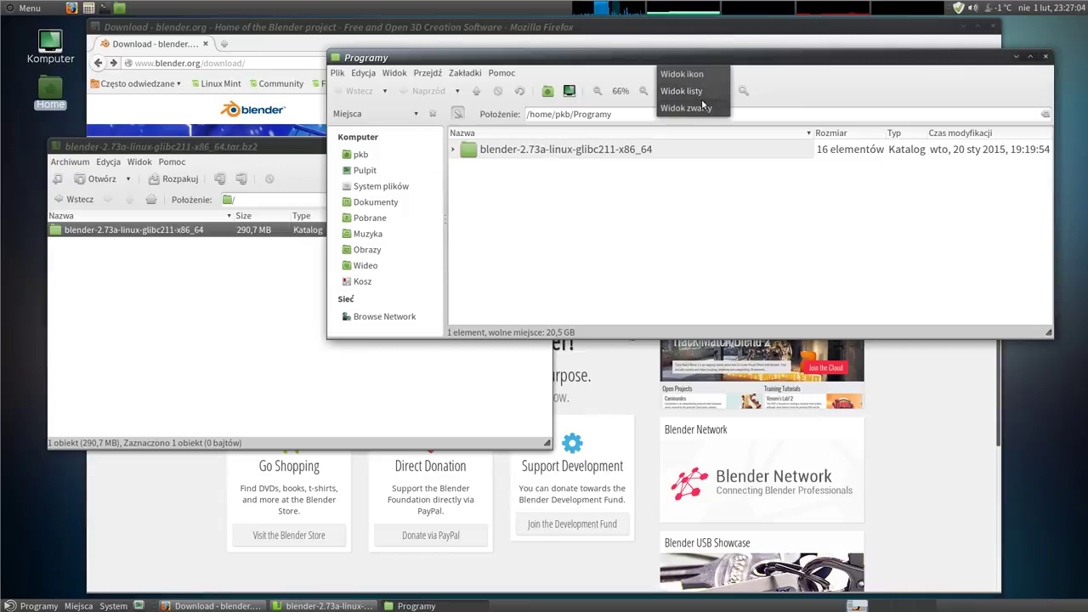
pyautogui.click(700, 108)
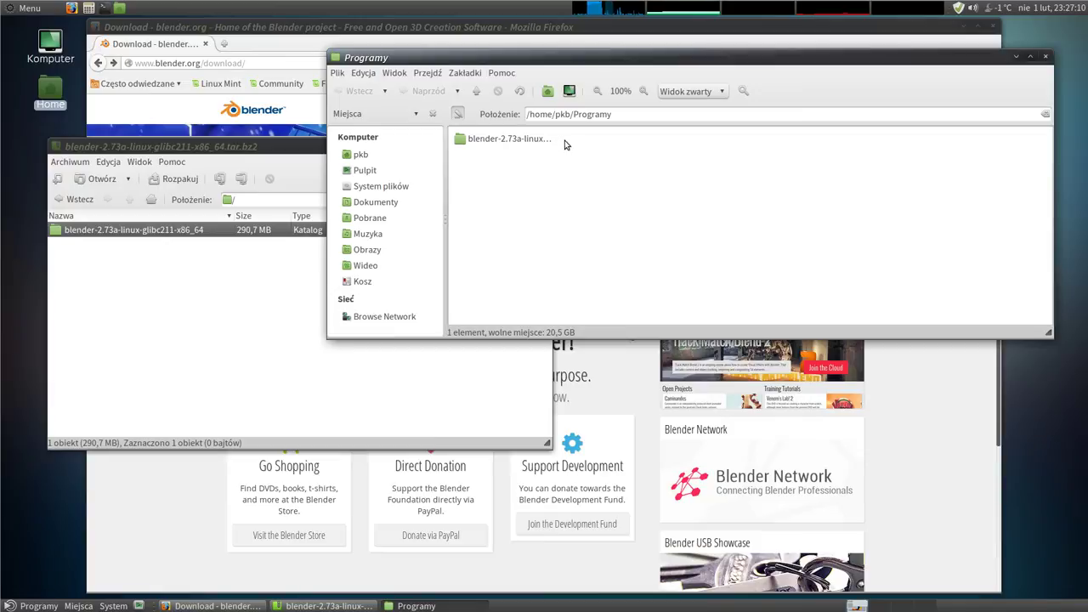
# - Turn off equal column widths for the compact view in the file management preferences, and enlarge the folder view to 150%
pyautogui.click(367, 74)
pyautogui.click(394, 358)
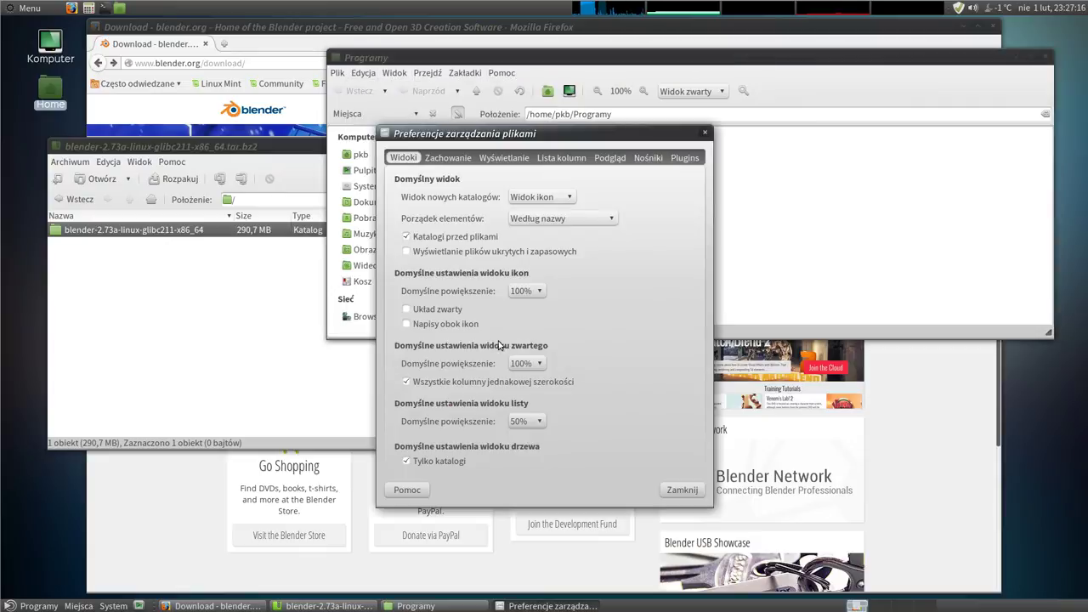
pyautogui.click(680, 489)
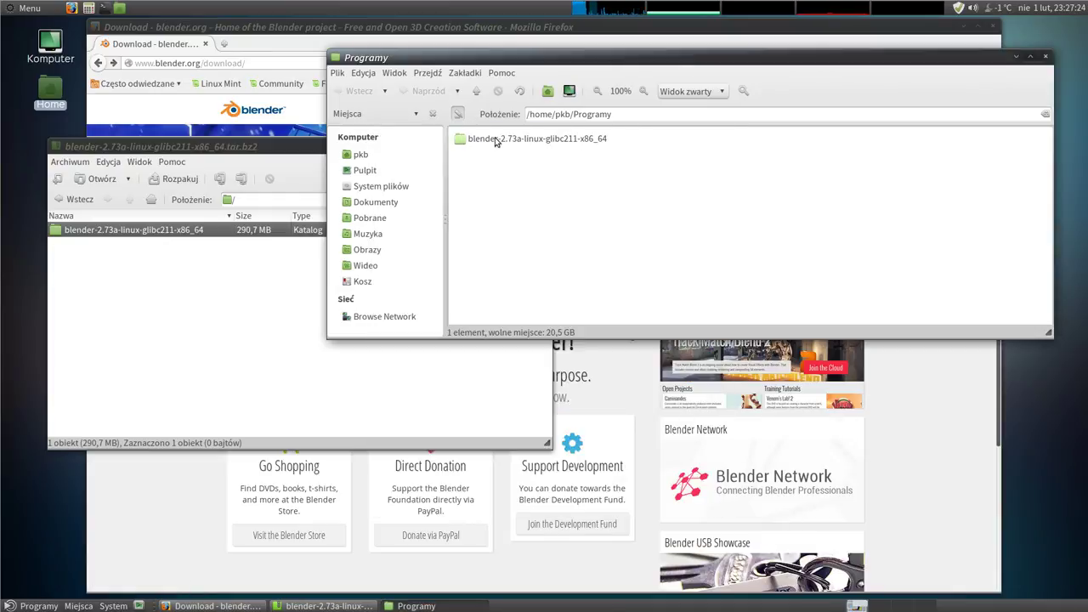
pyautogui.click(644, 91)
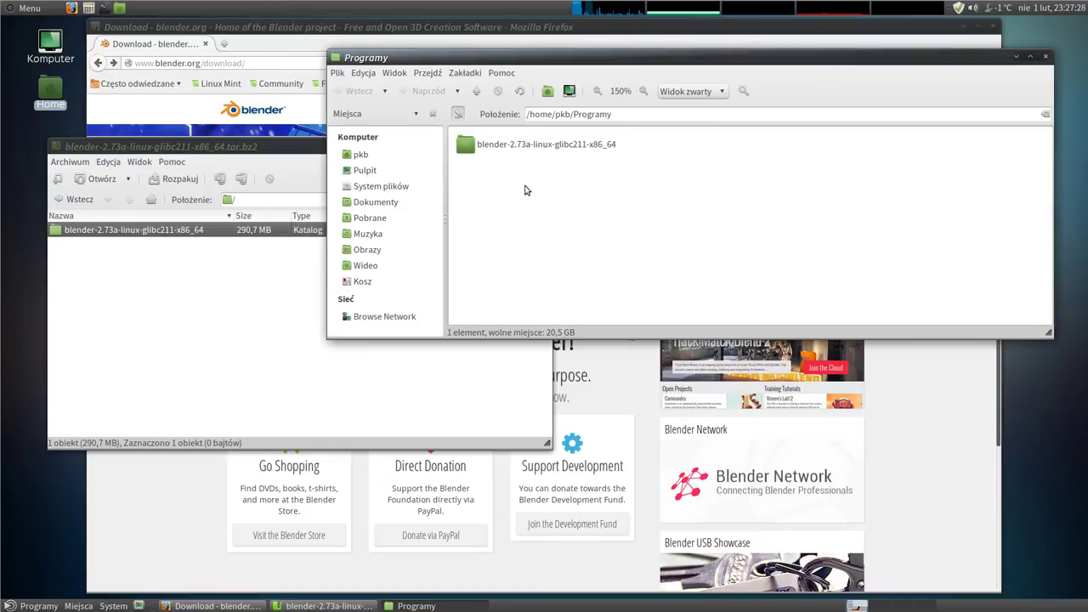
# - Open the extracted Blender folder, examine its executable files, and cancel the request to run blender-softwaregl
pyautogui.doubleClick(486, 153)
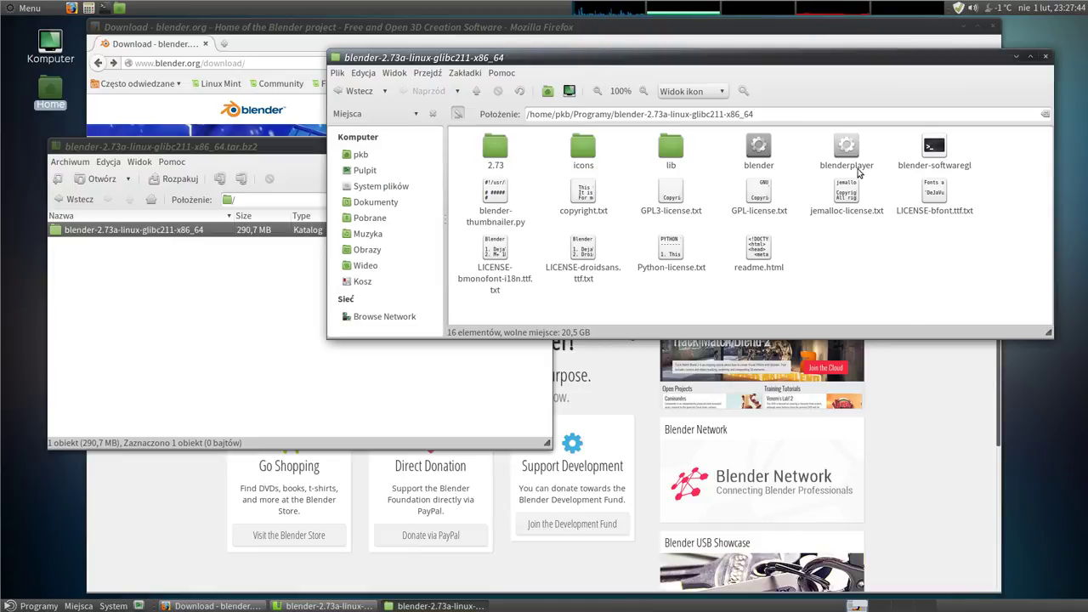
pyautogui.moveTo(1007, 143); pyautogui.dragTo(741, 144)
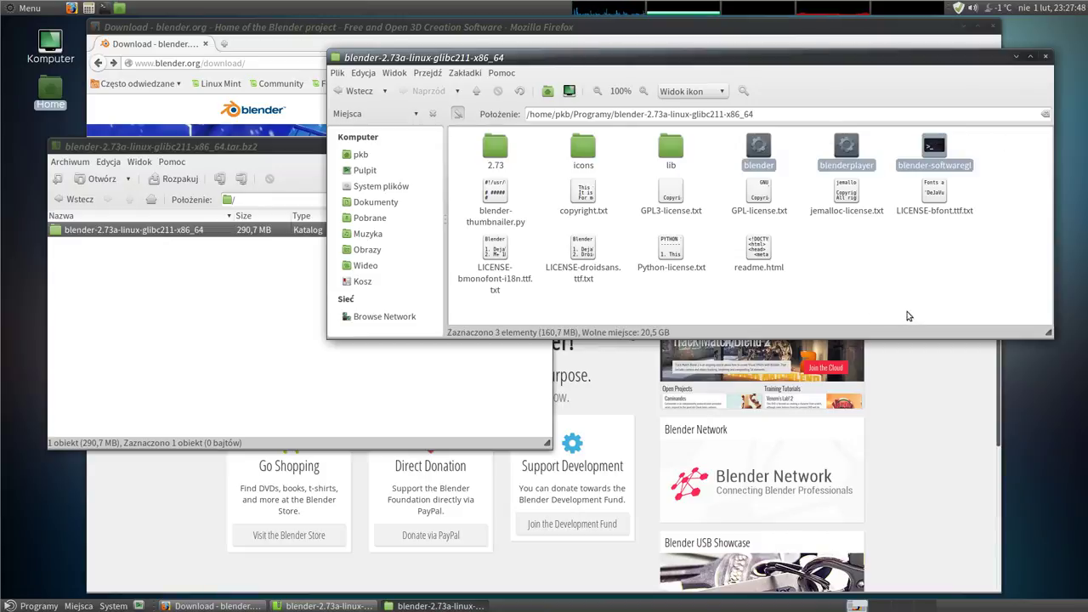
pyautogui.click(872, 252)
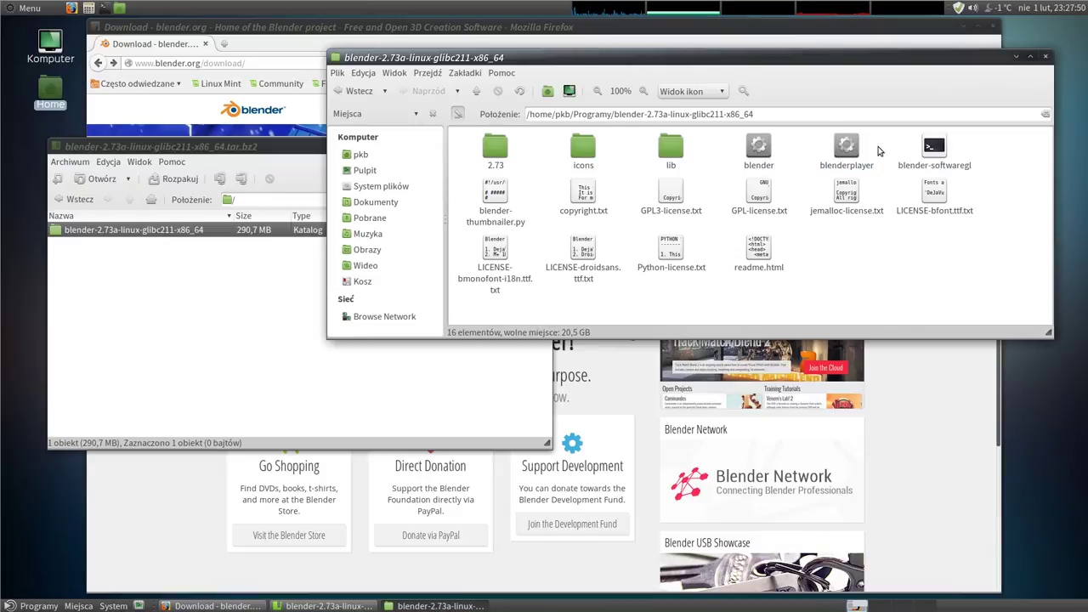
pyautogui.doubleClick(932, 147)
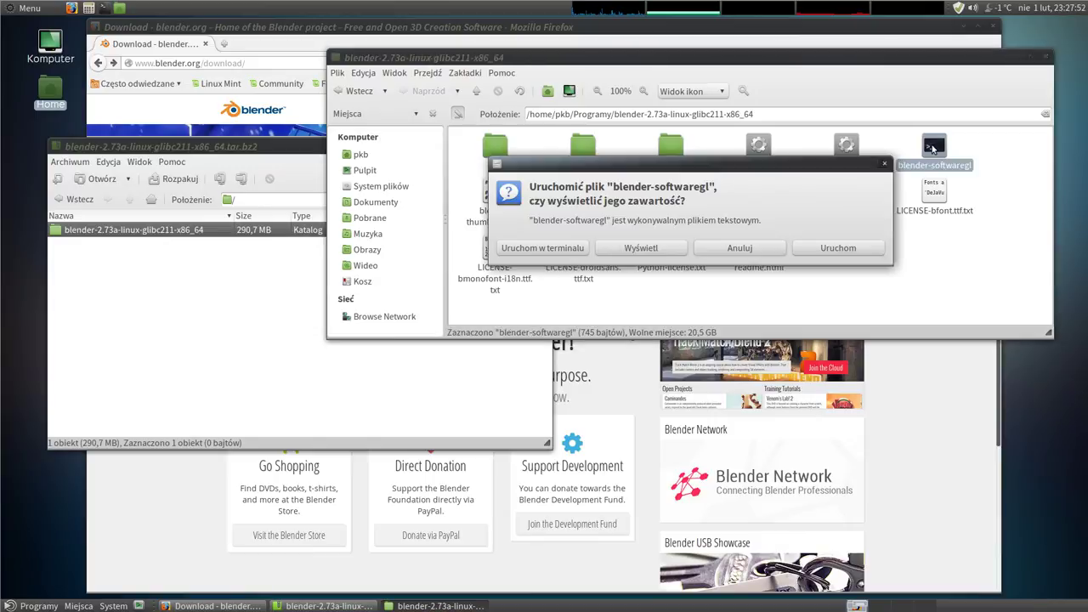
pyautogui.click(769, 248)
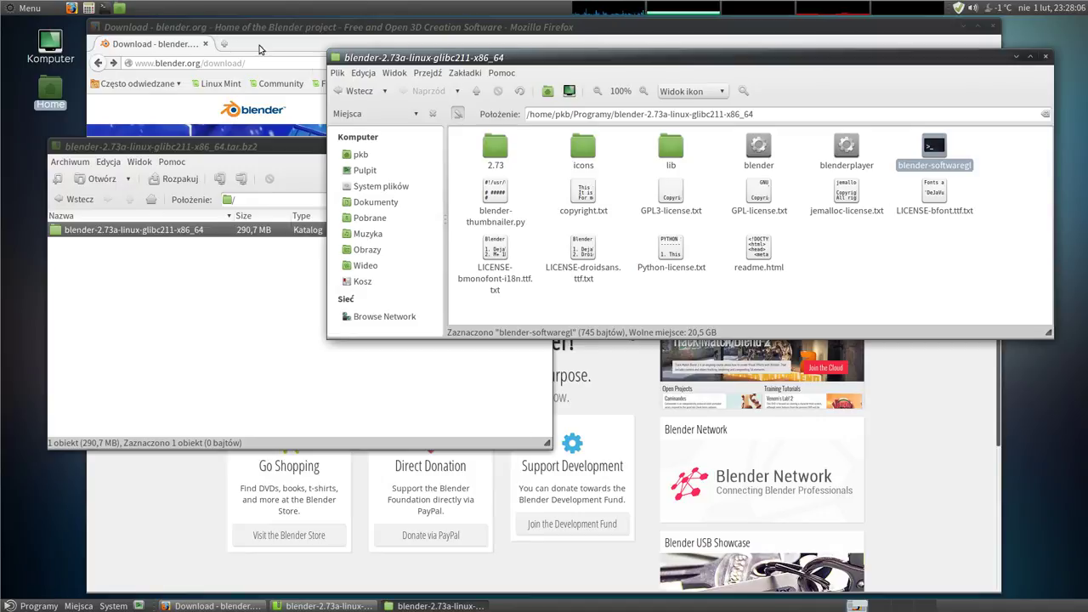
# - Close the archive manager and the web browser, and move the Blender folder window lower on the desktop
pyautogui.click(290, 148)
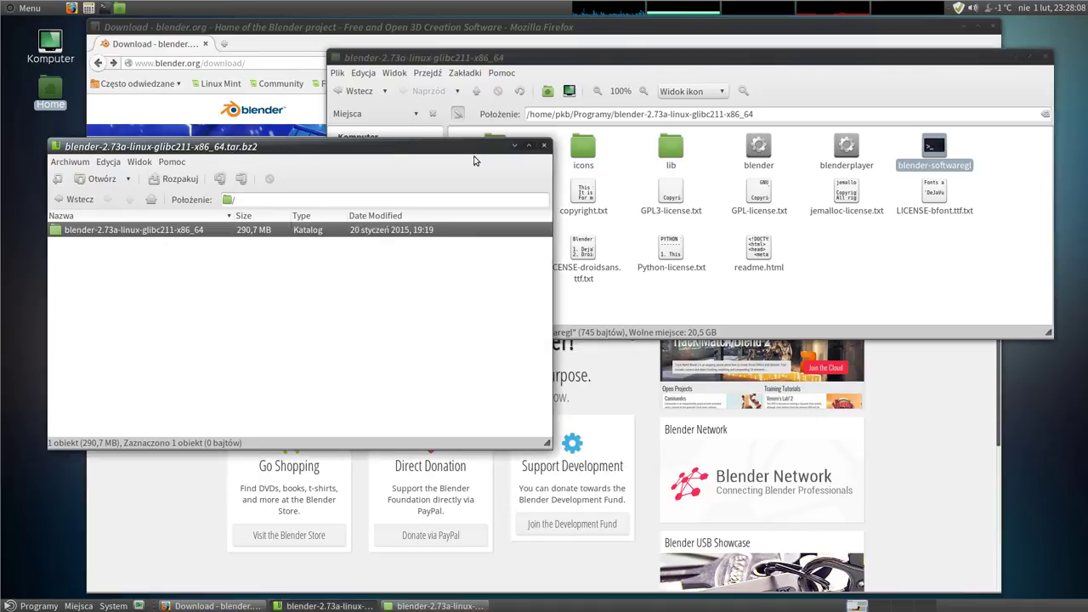
pyautogui.click(544, 147)
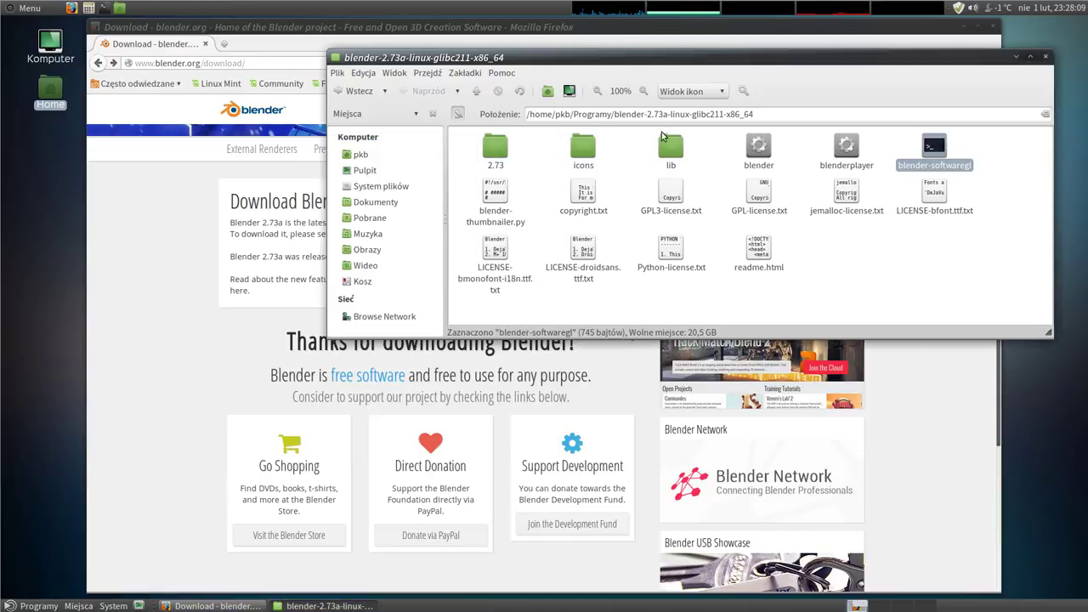
pyautogui.click(994, 29)
pyautogui.moveTo(883, 58); pyautogui.dragTo(792, 265)
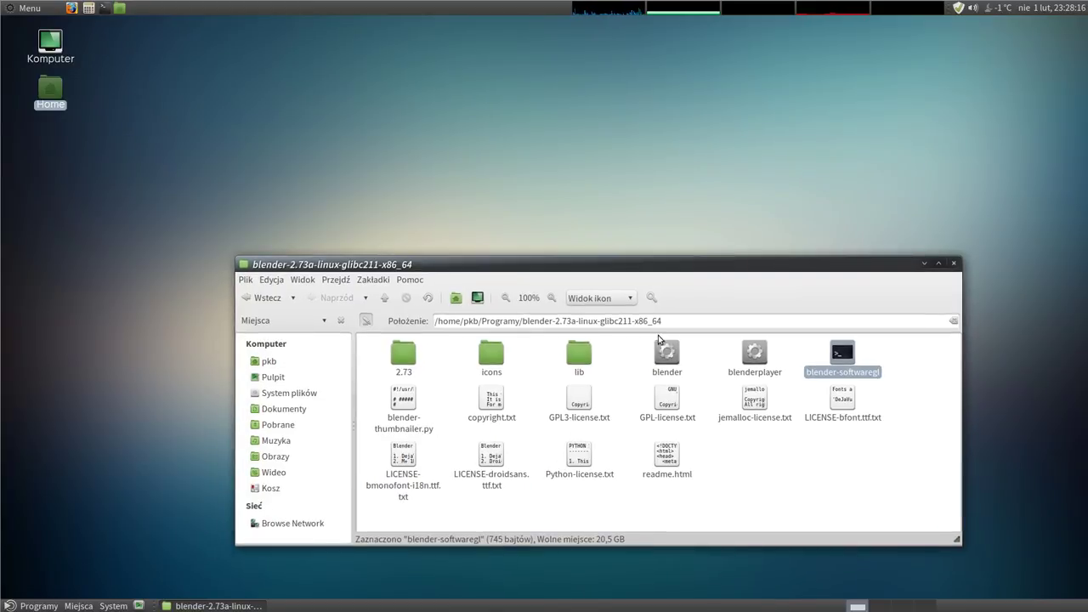
# - Create a link to the blender executable and move it onto the desktop below the Home icon
pyautogui.rightClick(668, 356)
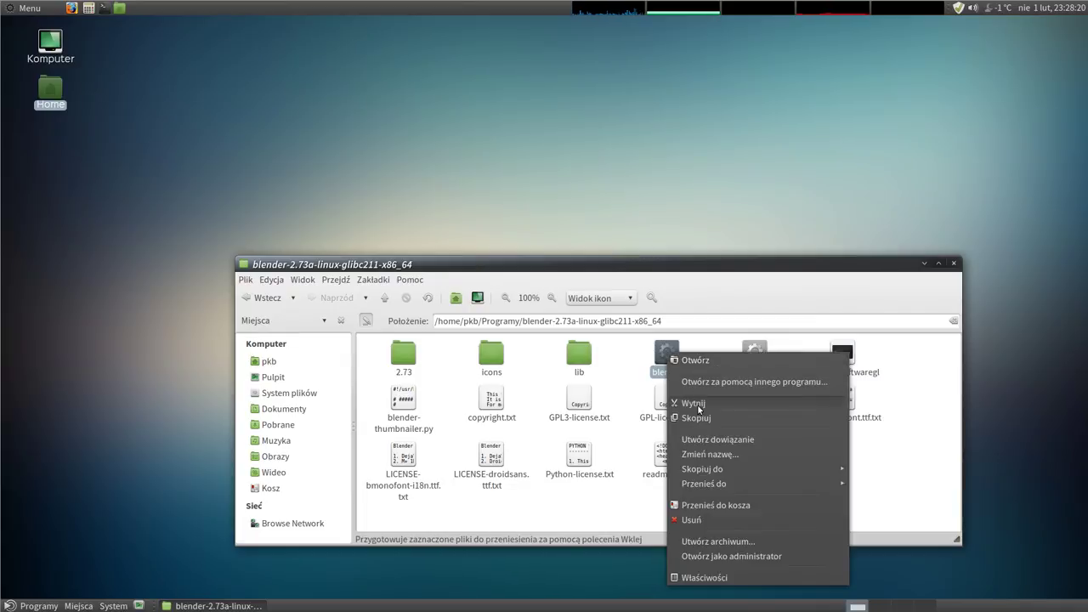
pyautogui.click(766, 438)
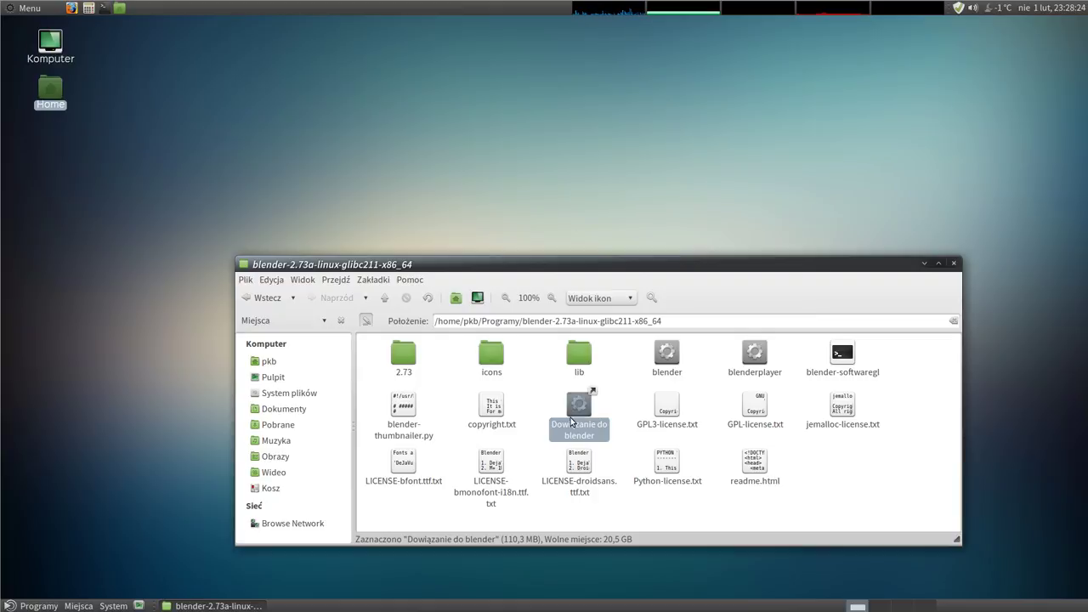
pyautogui.moveTo(582, 410); pyautogui.dragTo(56, 163)
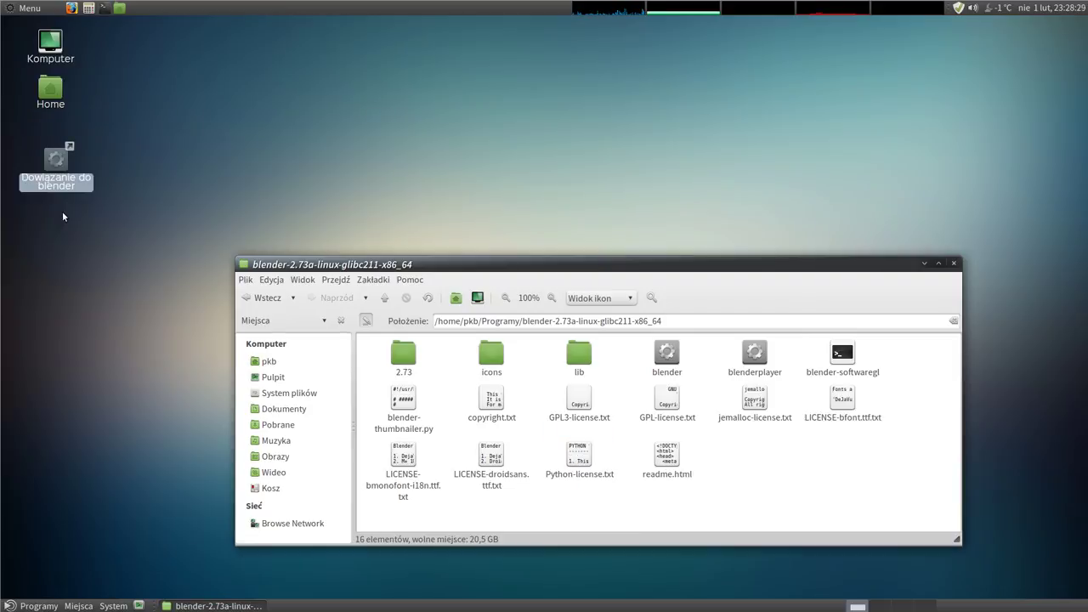
pyautogui.click(67, 260)
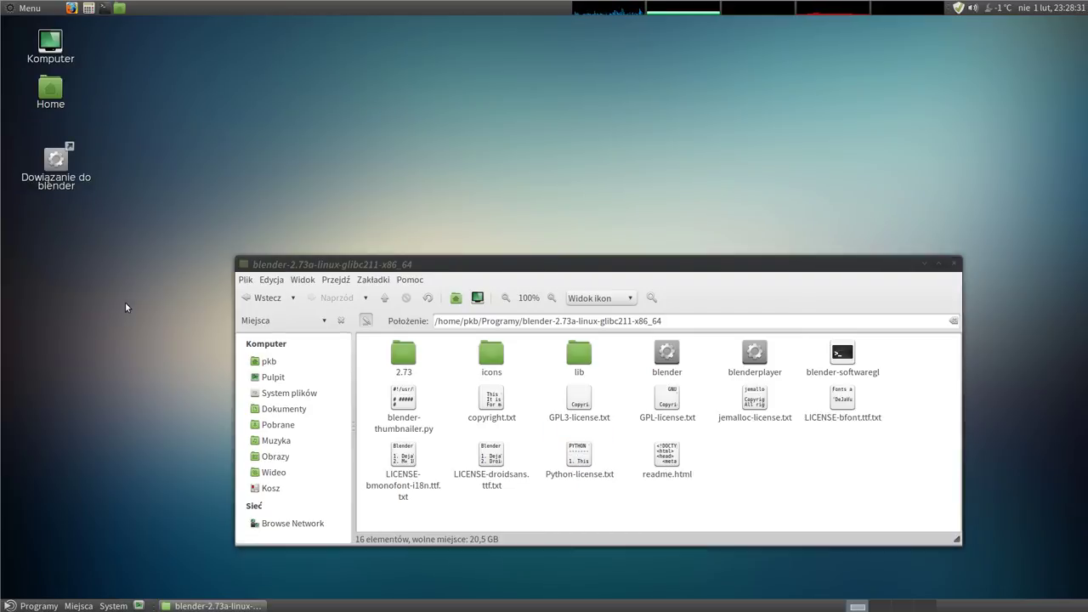
# - Rename the Blender link on the desktop as "Blender 2.73a"
pyautogui.click(58, 201)
pyautogui.press('F2')
pyautogui.write('Ble')
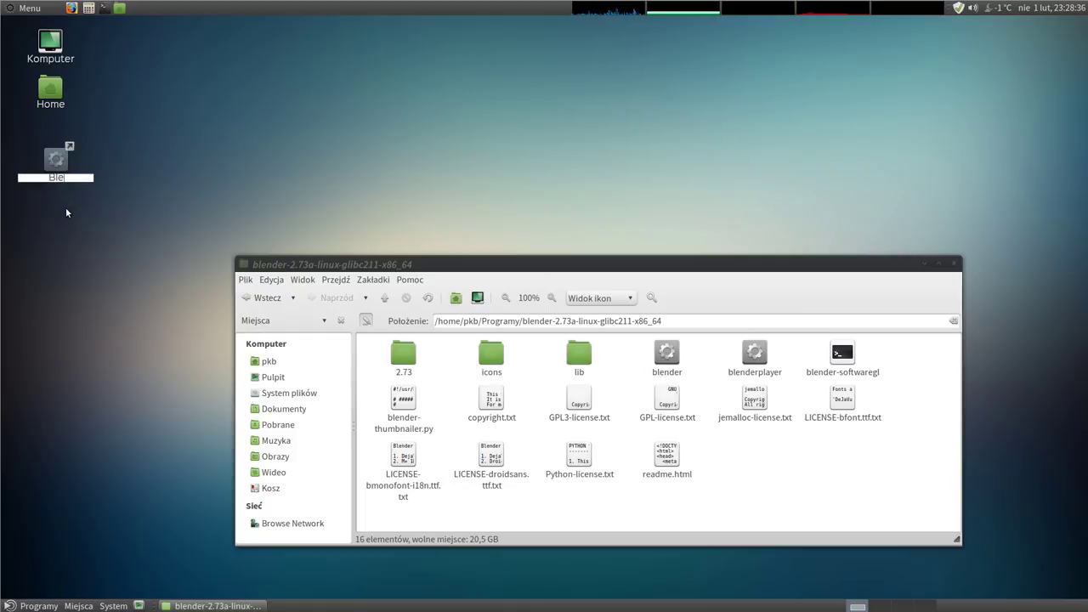
pyautogui.write('nder 2.8')
pyautogui.write('3a')
pyautogui.press('Return')
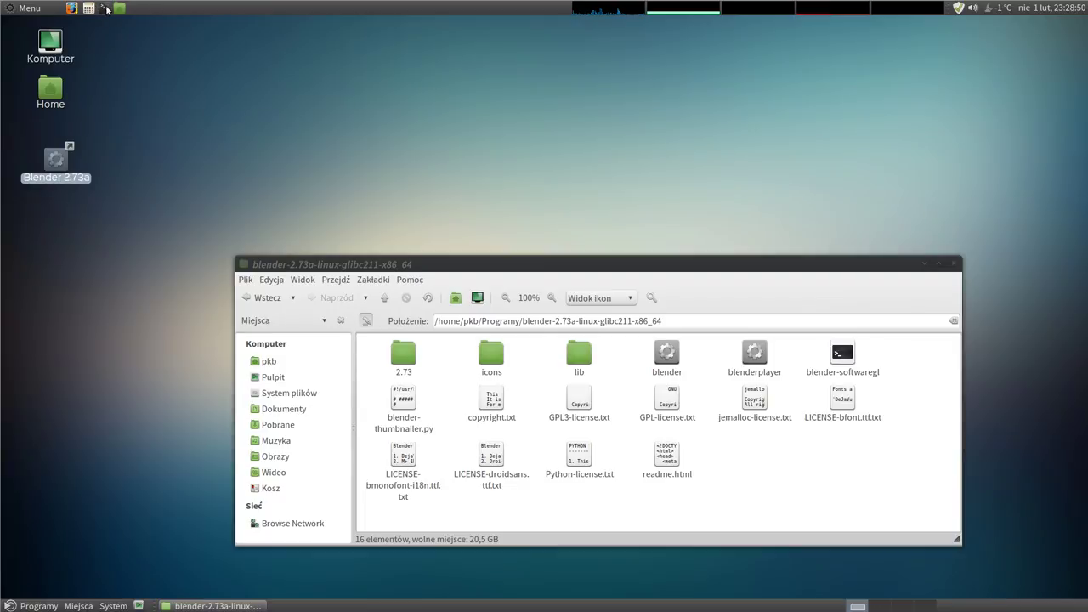
# - Set the Blender 2.73a desktop link's icon to blender.svg from the extracted Blender folder's icons/scalable/apps subfolder
pyautogui.rightClick(56, 160)
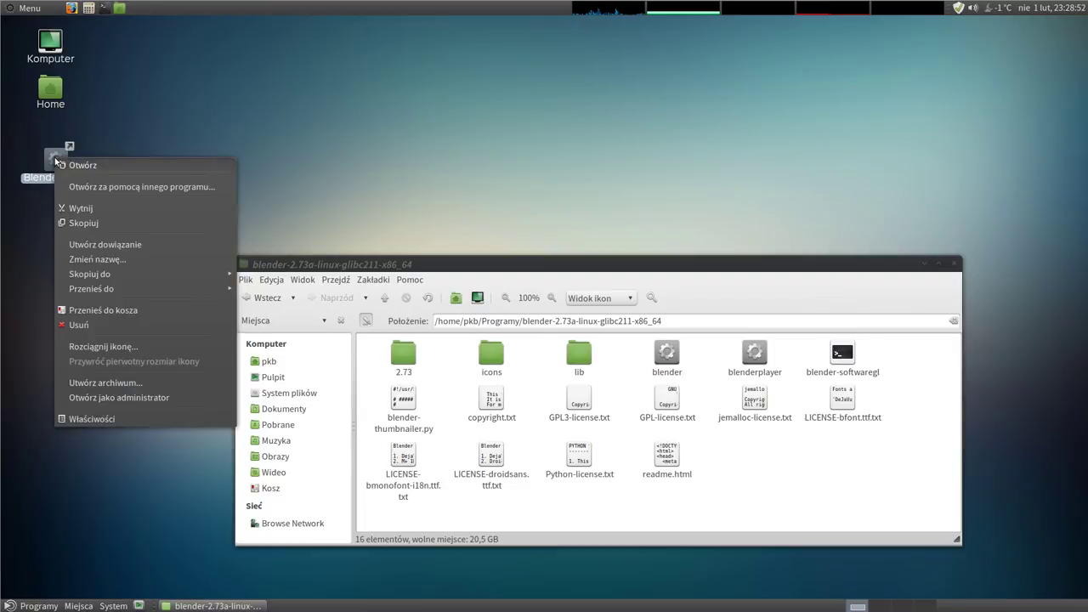
pyautogui.click(119, 420)
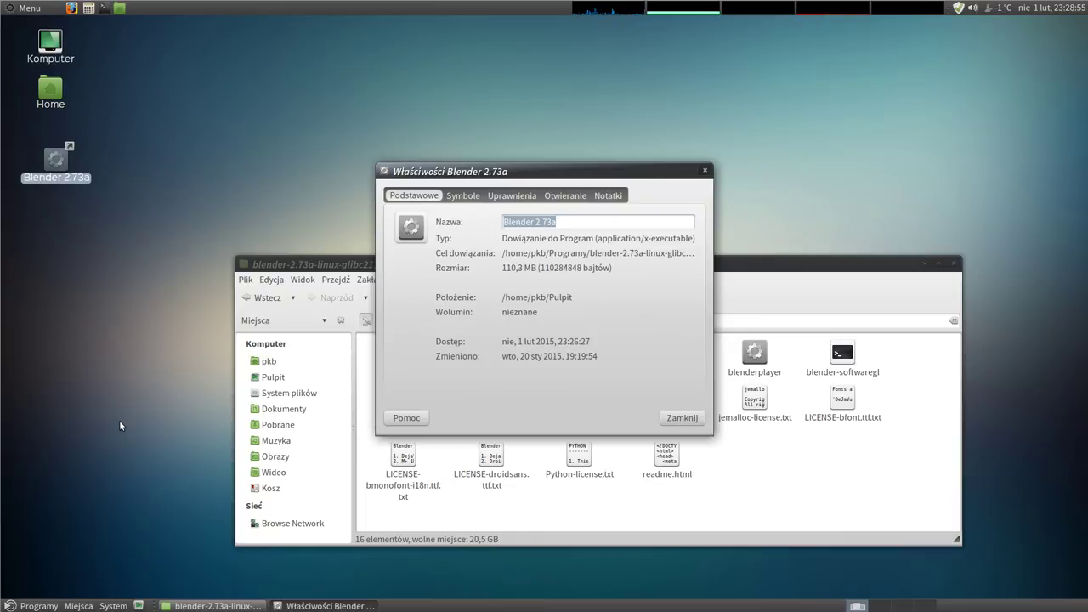
pyautogui.click(408, 231)
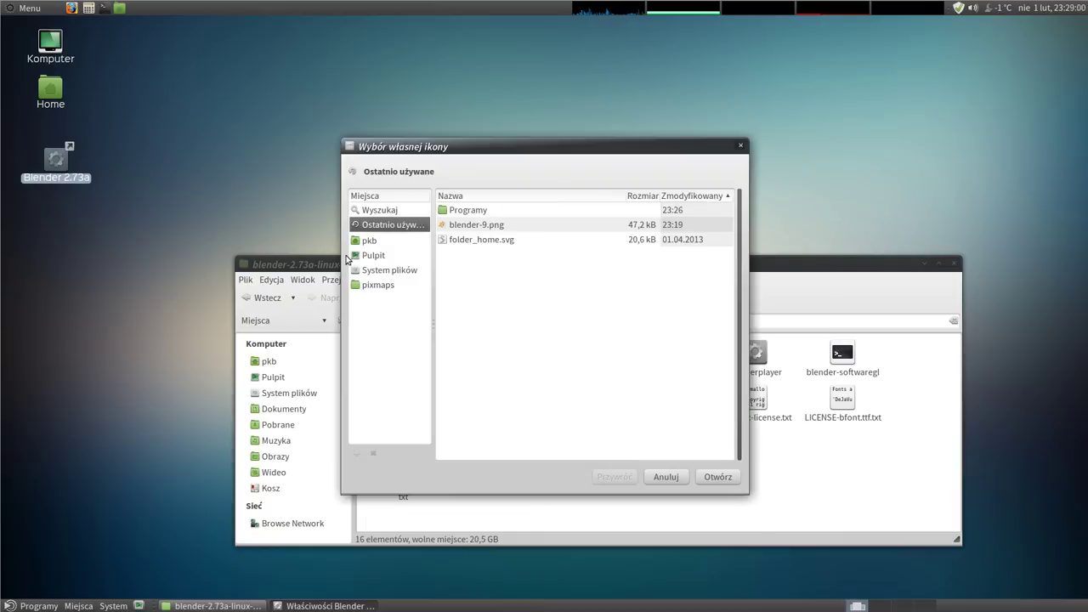
pyautogui.moveTo(557, 146); pyautogui.dragTo(640, 56)
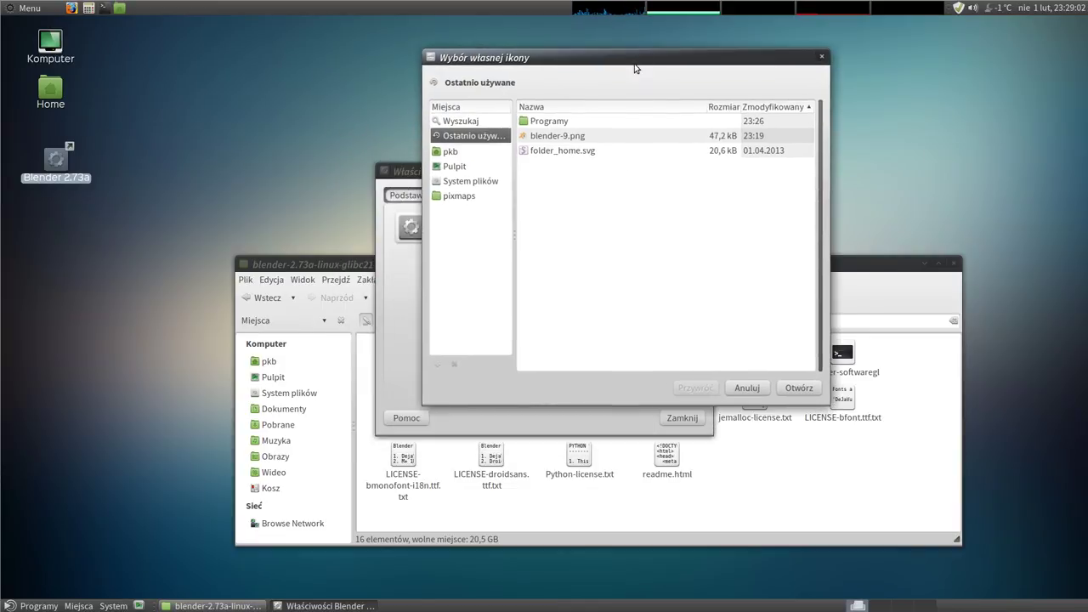
pyautogui.click(449, 153)
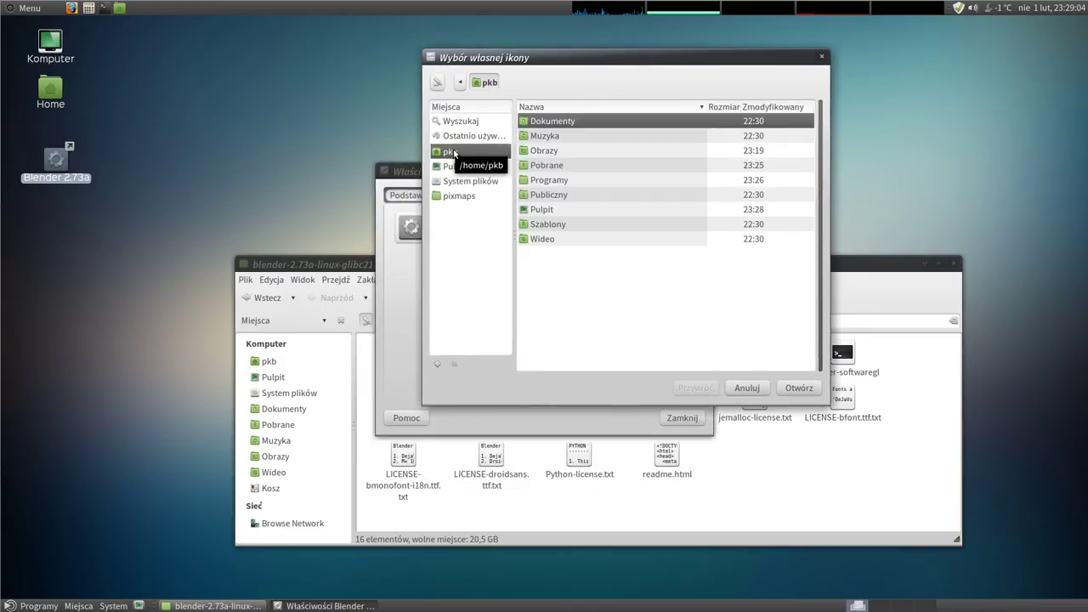
pyautogui.click(550, 183)
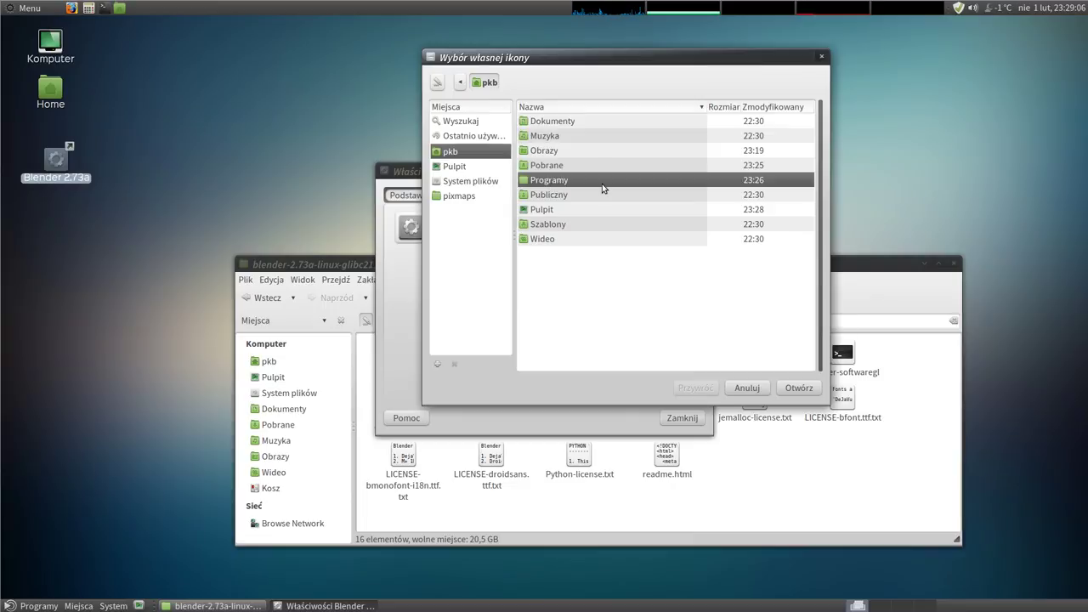
pyautogui.doubleClick(554, 184)
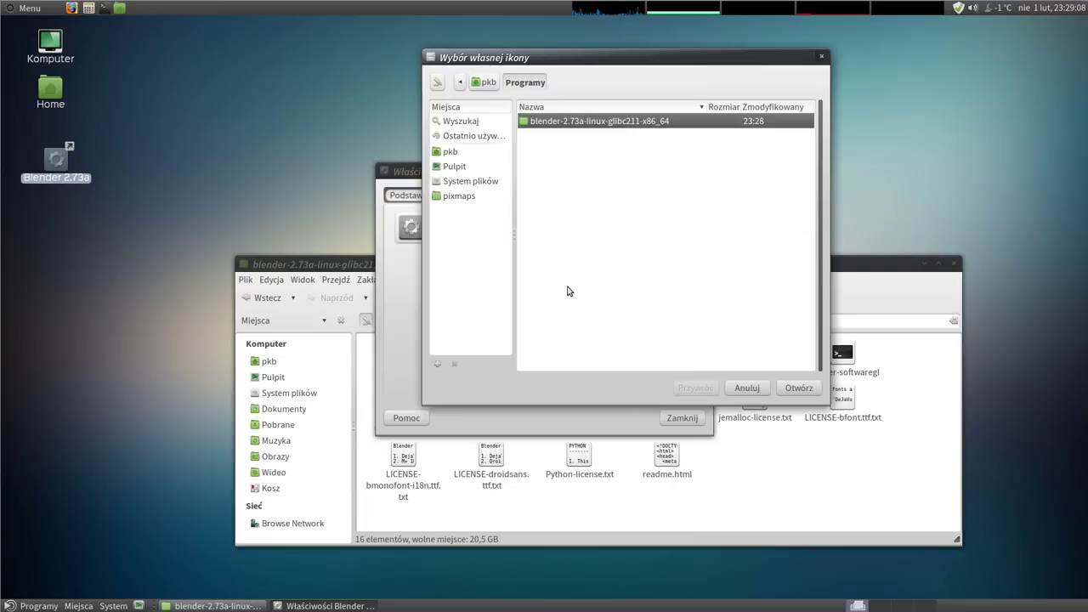
pyautogui.doubleClick(599, 123)
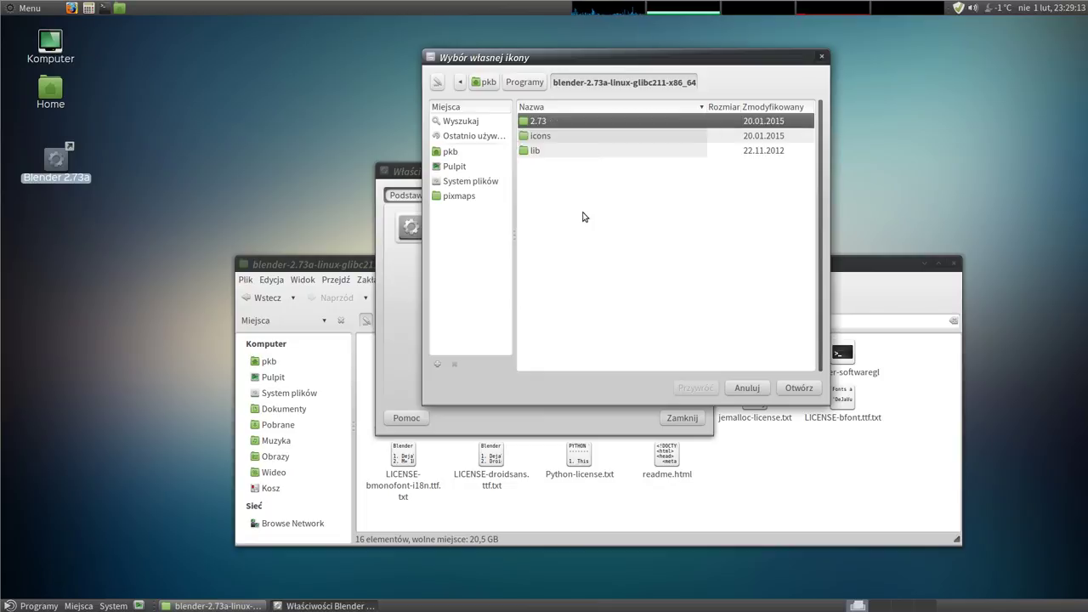
pyautogui.doubleClick(527, 137)
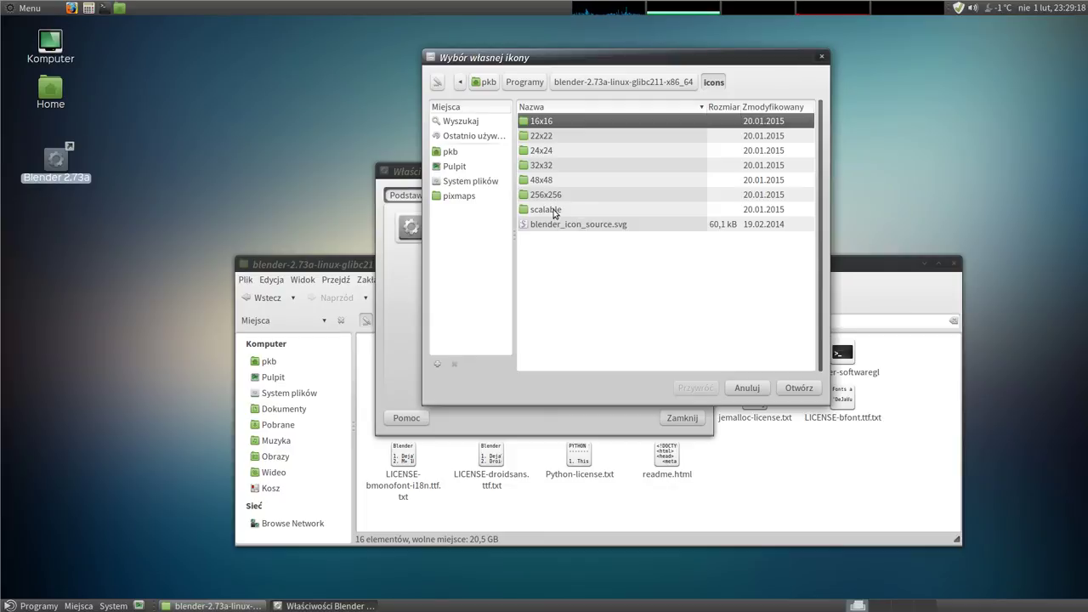
pyautogui.doubleClick(553, 210)
pyautogui.doubleClick(542, 124)
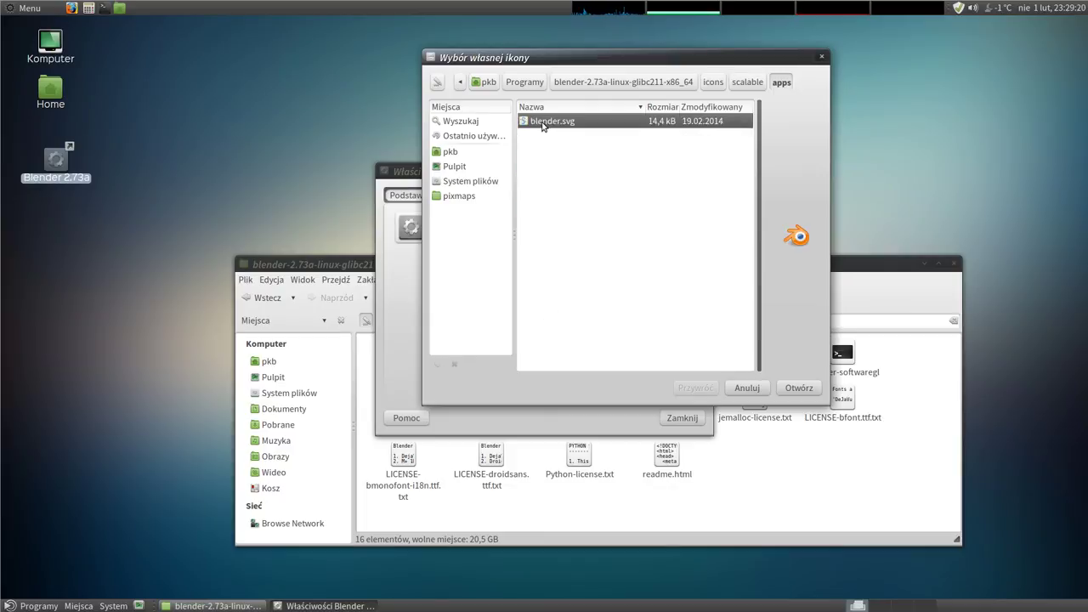
pyautogui.click(795, 387)
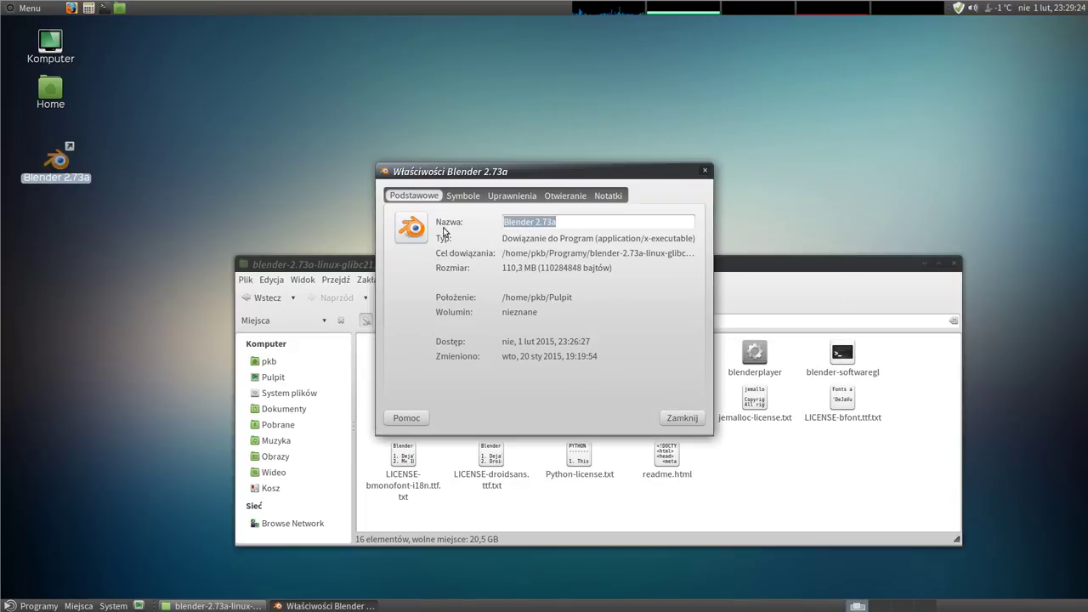
pyautogui.click(682, 417)
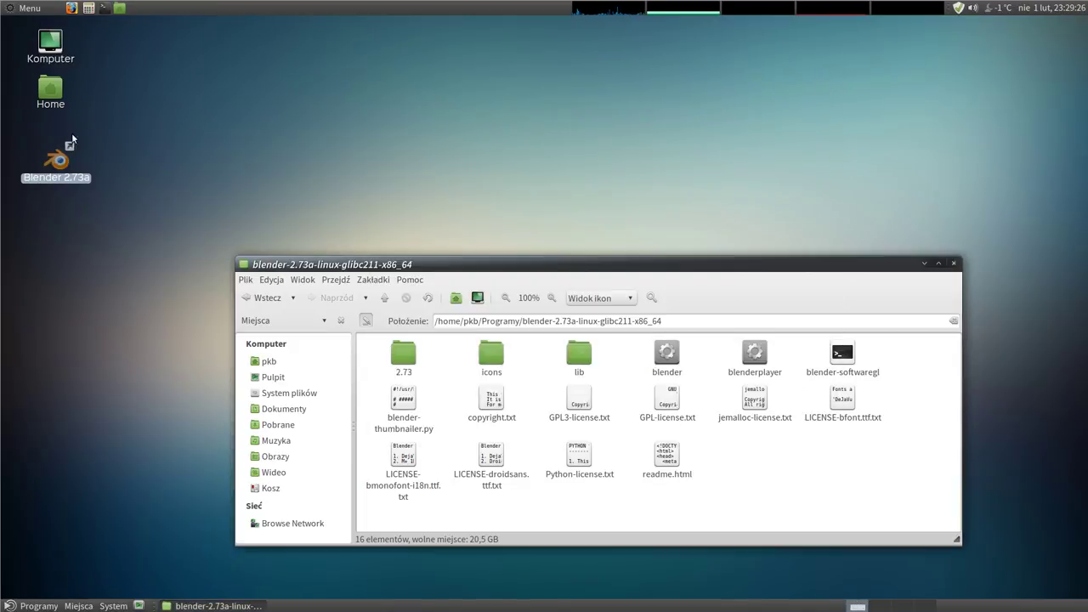
# - Deselect the Blender link and arrange the desktop icons by name
pyautogui.click(184, 198)
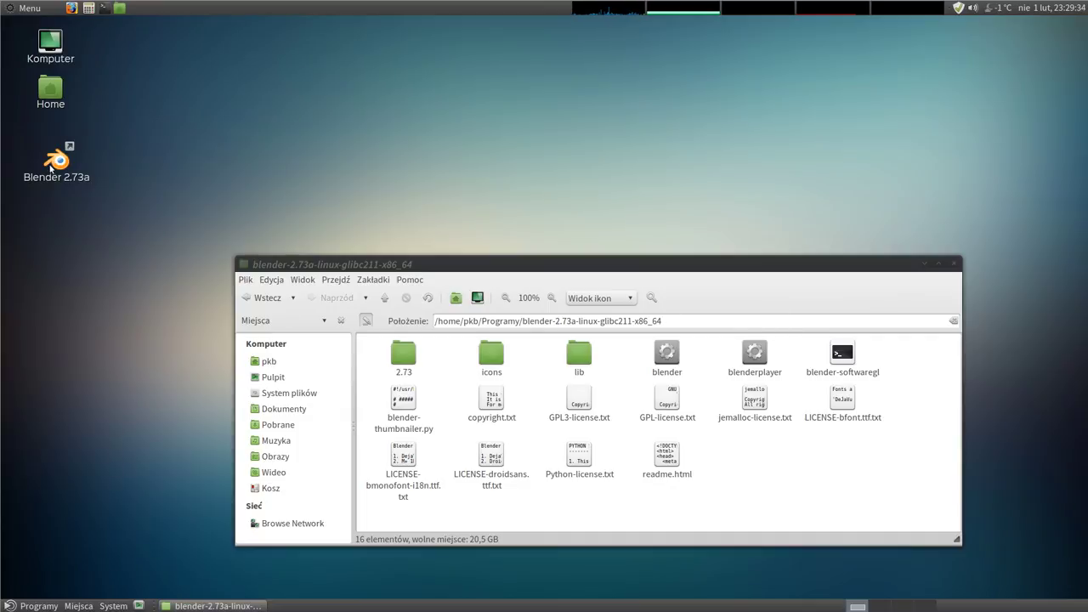
pyautogui.rightClick(230, 157)
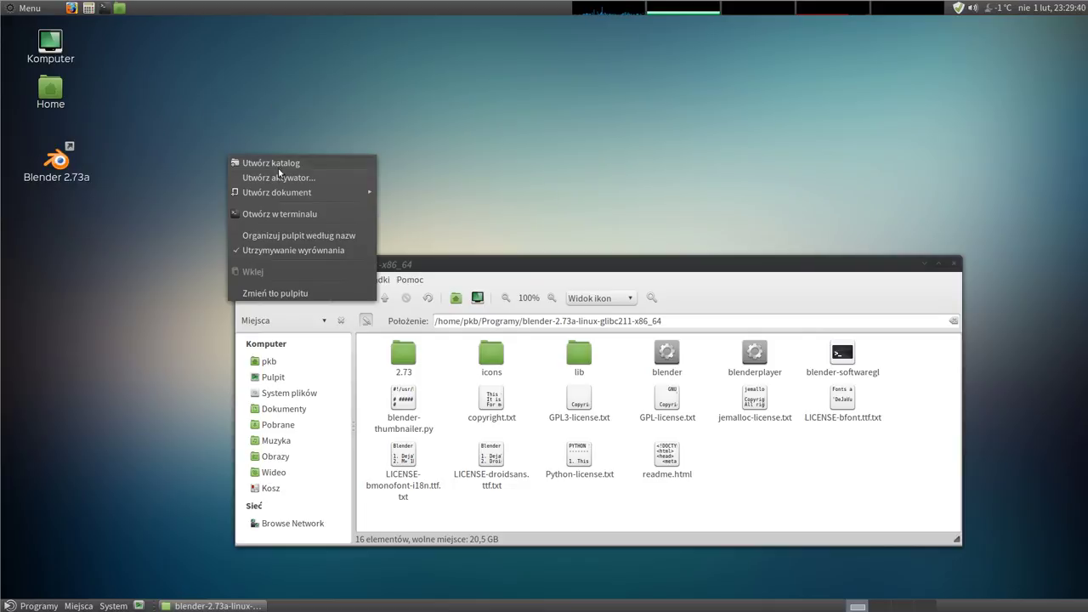
pyautogui.click(346, 240)
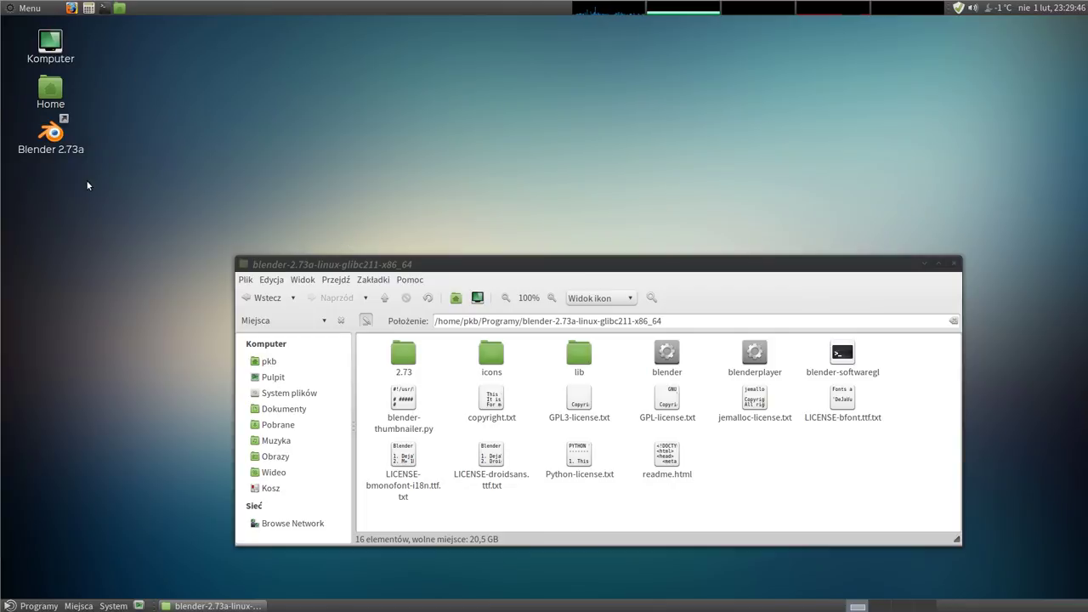
# - Create a panel launcher named "Blender" from the Blender 2.73a desktop link
pyautogui.moveTo(51, 132); pyautogui.dragTo(146, 9)
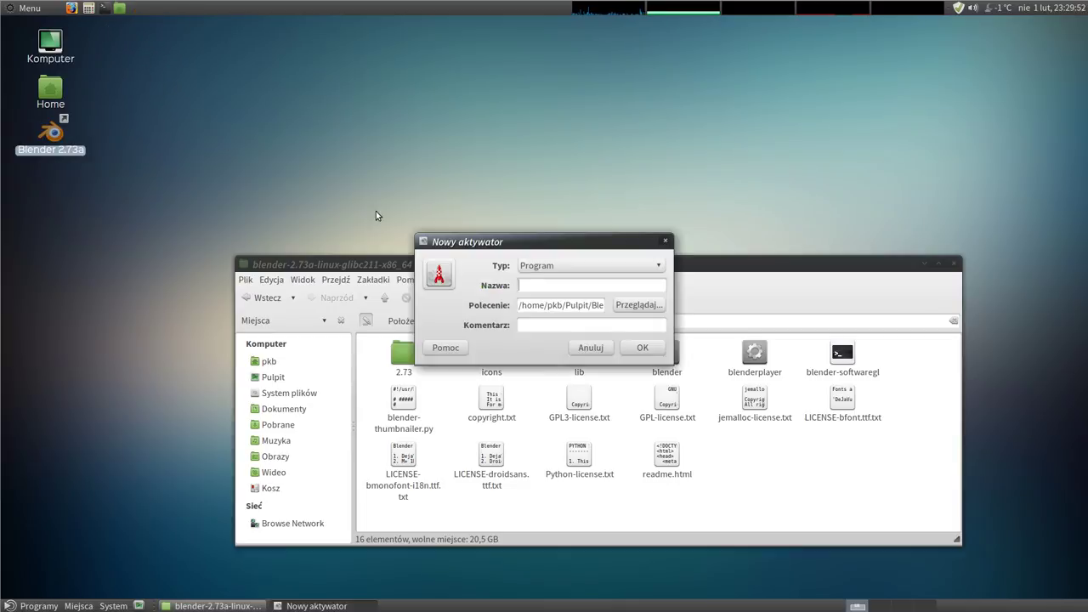
pyautogui.moveTo(484, 247); pyautogui.dragTo(428, 85)
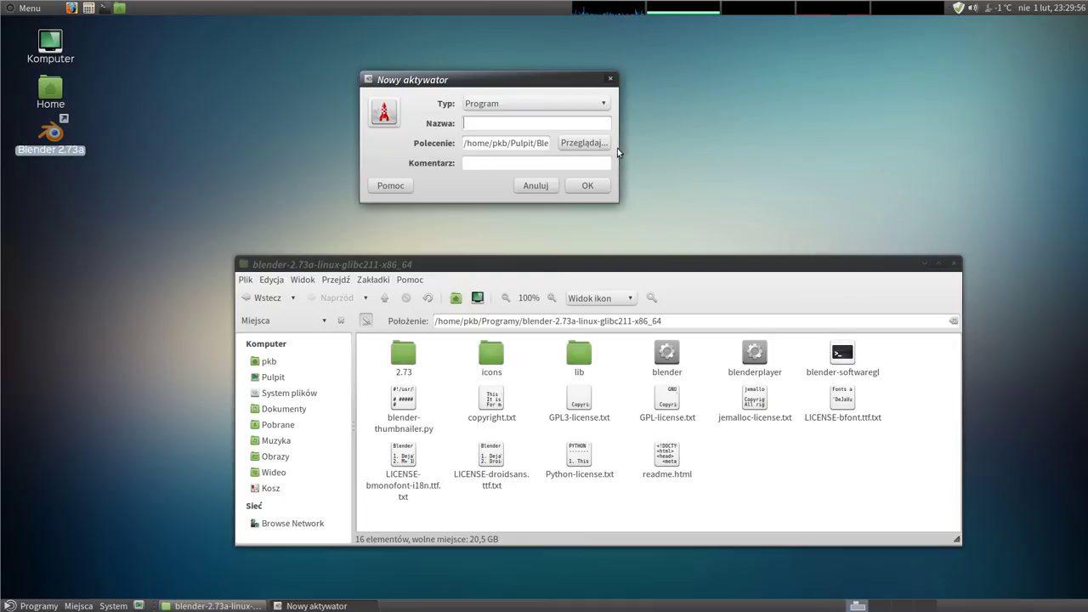
pyautogui.moveTo(618, 147); pyautogui.dragTo(719, 149)
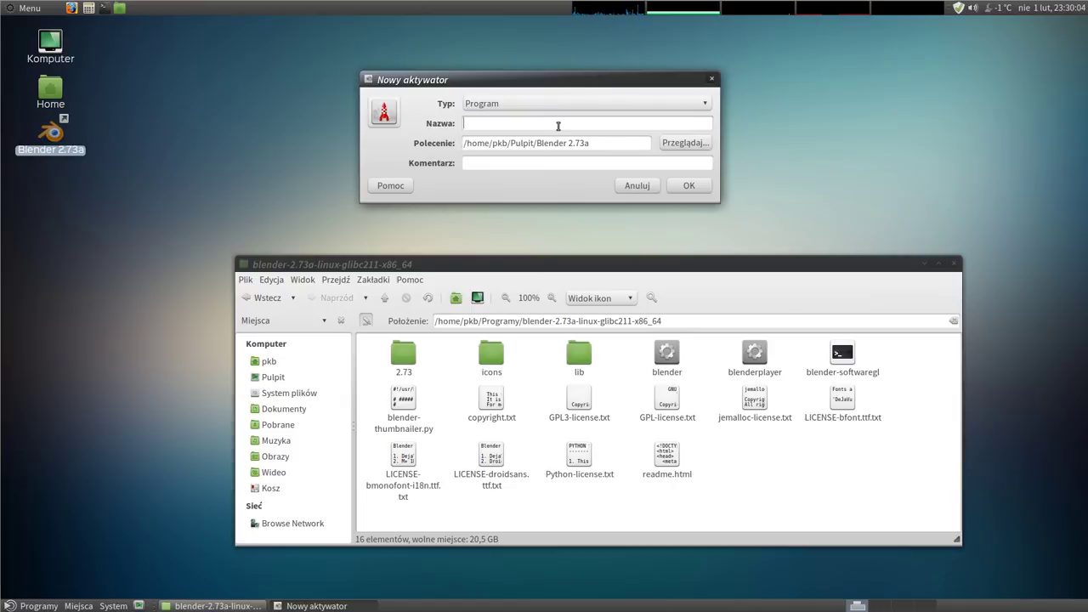
pyautogui.write('Blender')
pyautogui.click(692, 187)
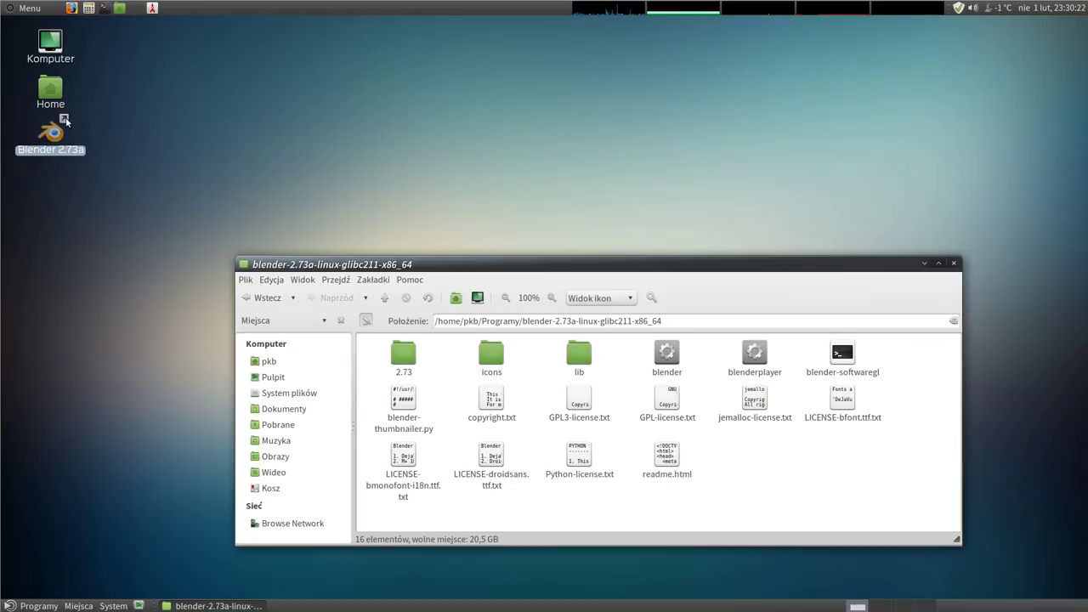
# - Remove the Blender launcher from the panel and deselect the desktop link
pyautogui.rightClick(153, 10)
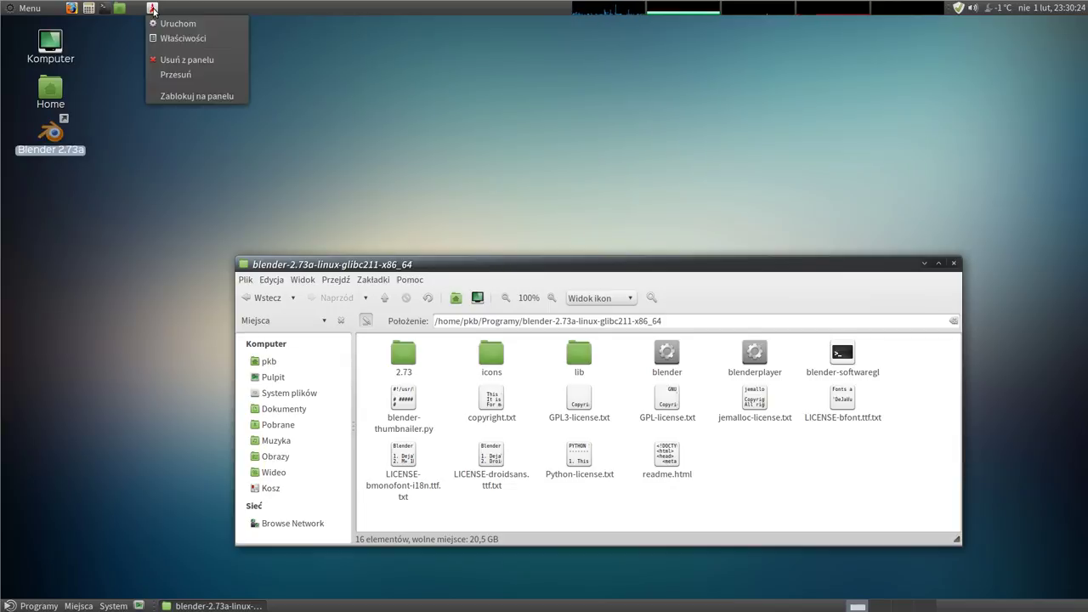
pyautogui.click(163, 60)
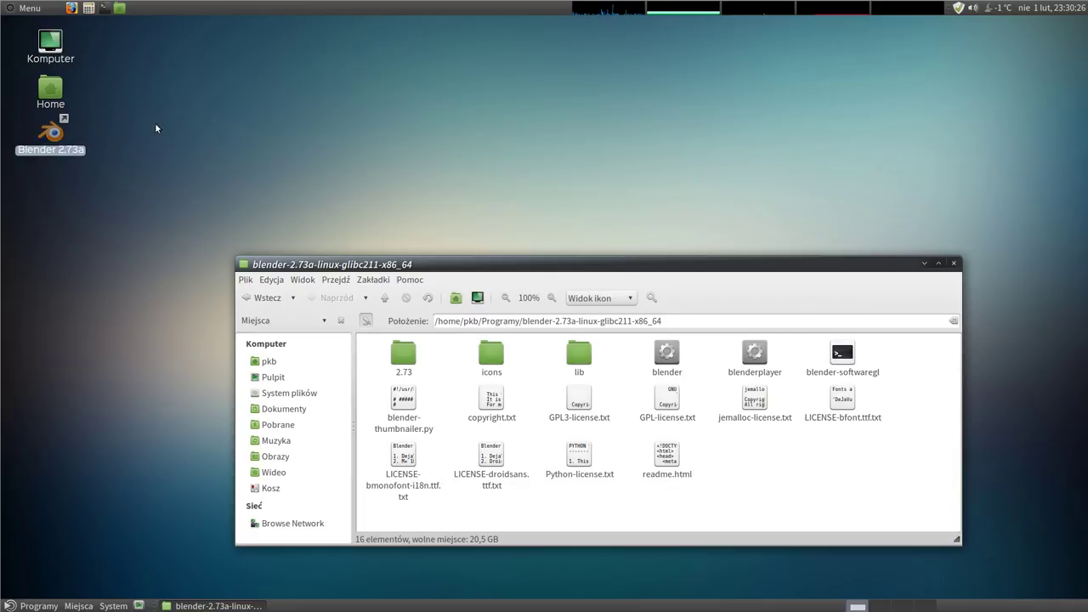
pyautogui.click(230, 255)
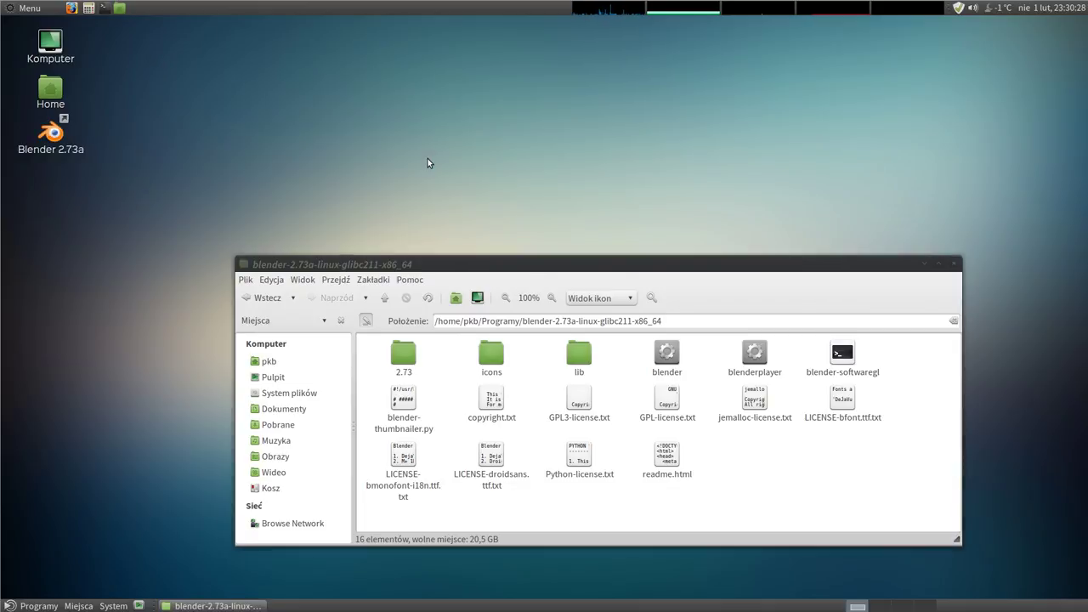
# - Start adding a custom program launcher to the panel and move its settings dialog clear of the folder window
pyautogui.rightClick(175, 10)
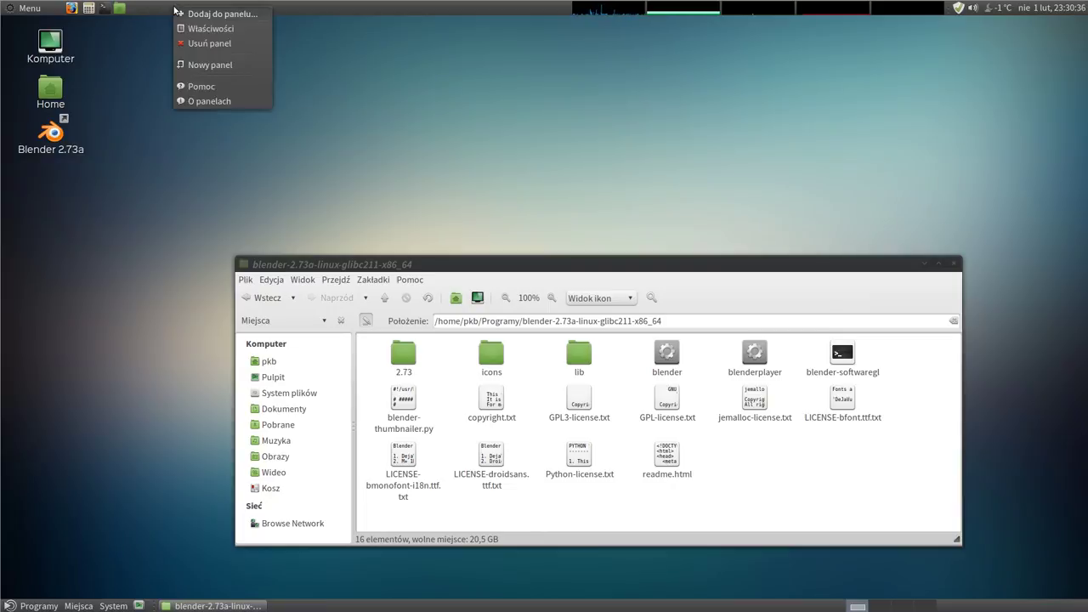
pyautogui.click(218, 14)
pyautogui.moveTo(632, 165); pyautogui.dragTo(399, 76)
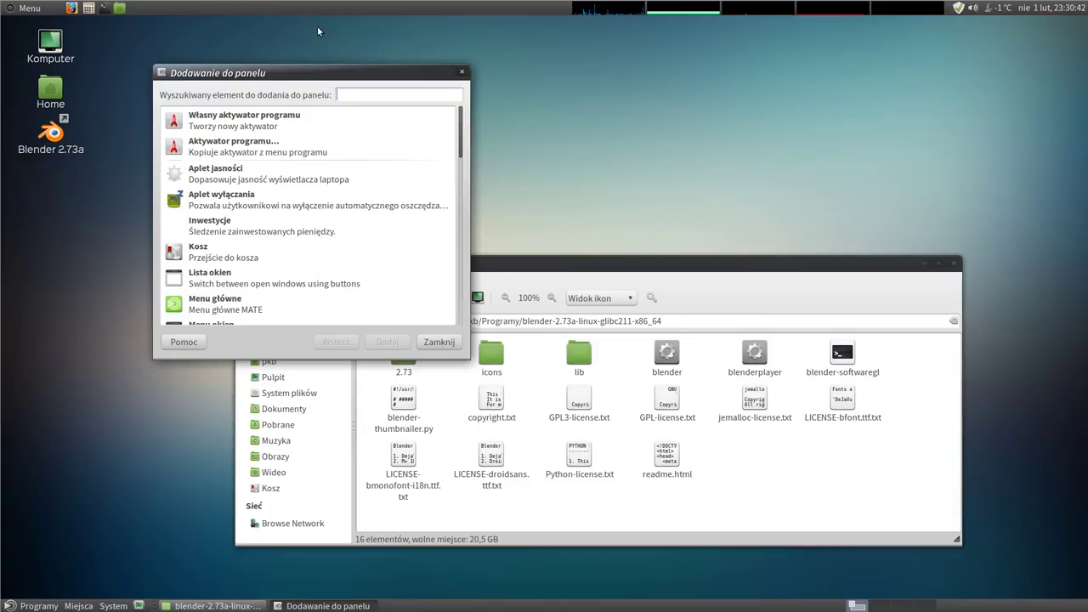
pyautogui.click(260, 119)
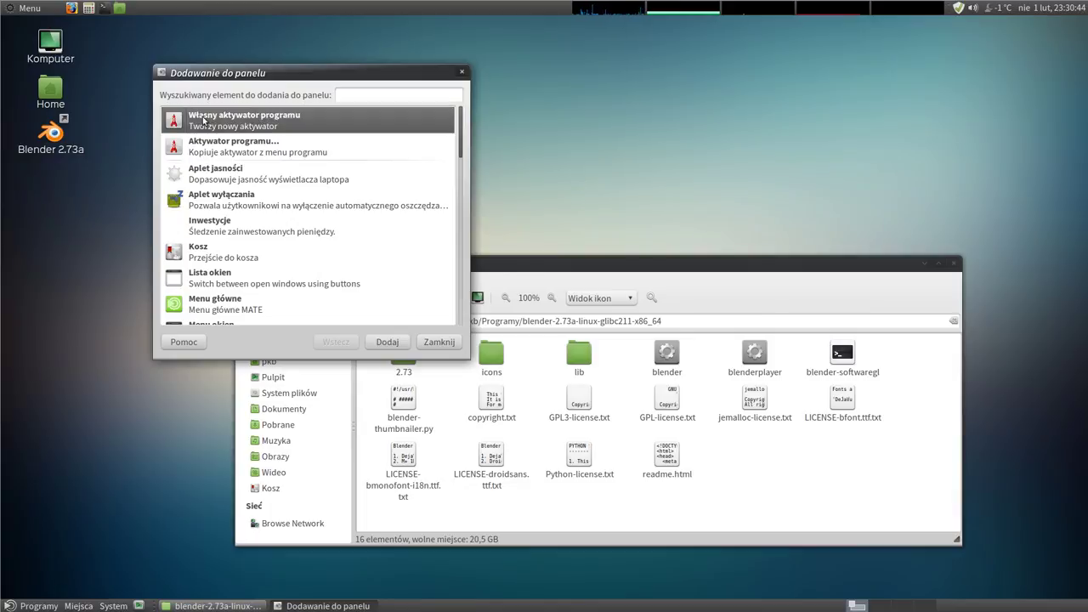
pyautogui.doubleClick(295, 123)
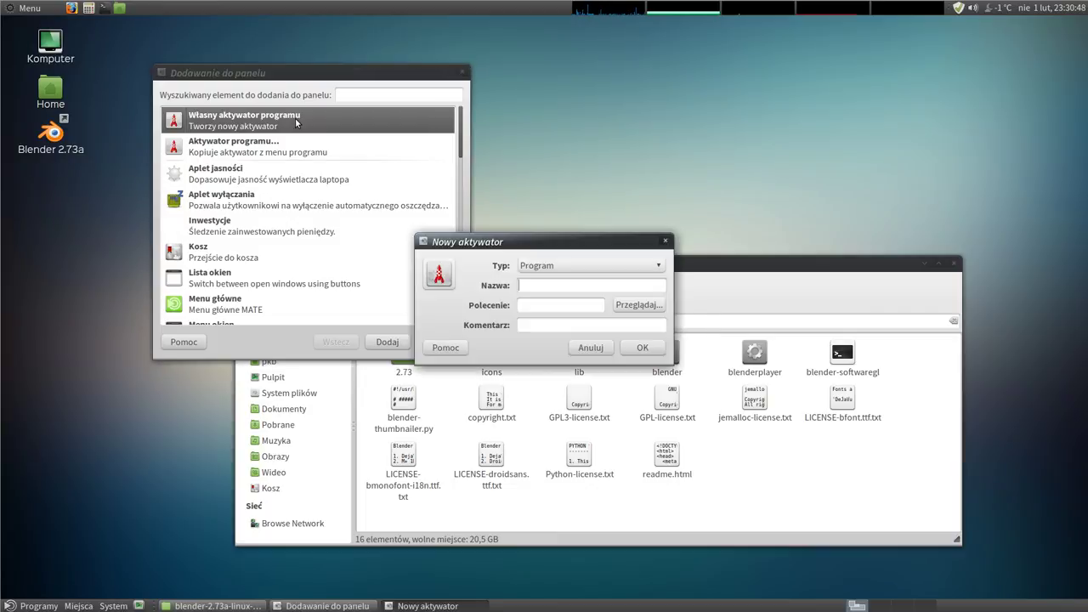
pyautogui.moveTo(614, 228); pyautogui.dragTo(510, 130)
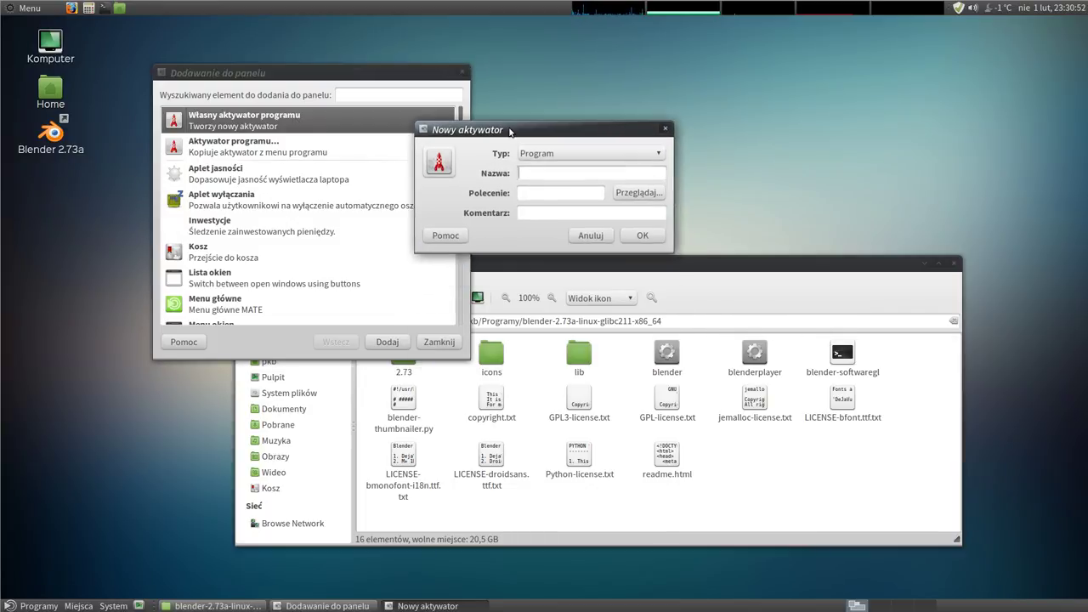
# - Name the launcher "Blender 2.73a", give it the comment "Blender dodany w trakcie poradnika", and widen its dialog
pyautogui.write('Blender 2.73a')
pyautogui.click(531, 212)
pyautogui.write('Blender dodany w trakcie tutoriala')
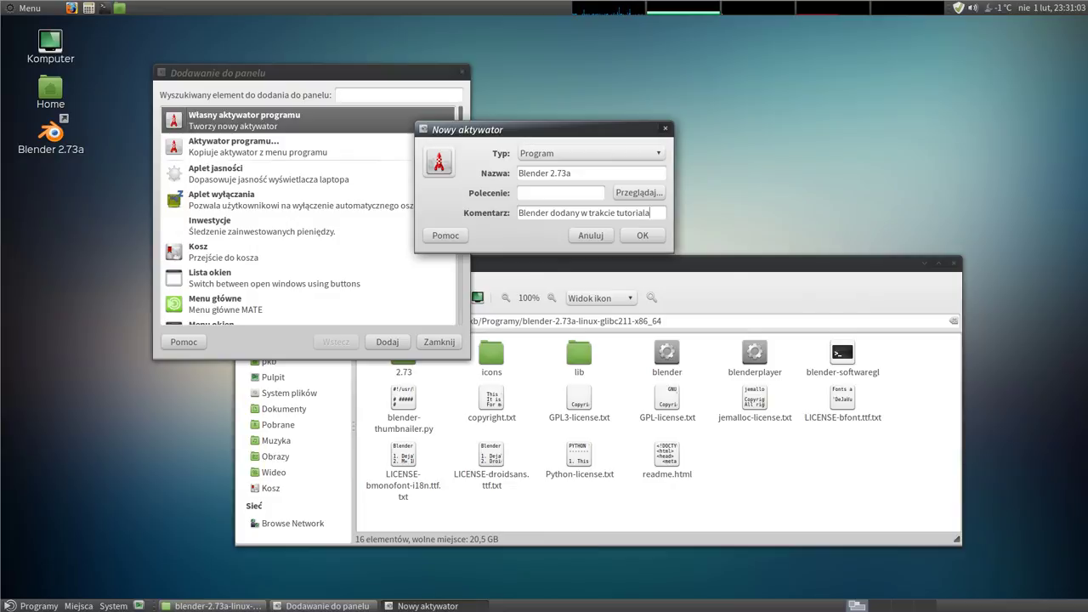
pyautogui.hotkey('ctrl', 'BackSpace')
pyautogui.write('poradnika')
pyautogui.moveTo(667, 246); pyautogui.dragTo(787, 265)
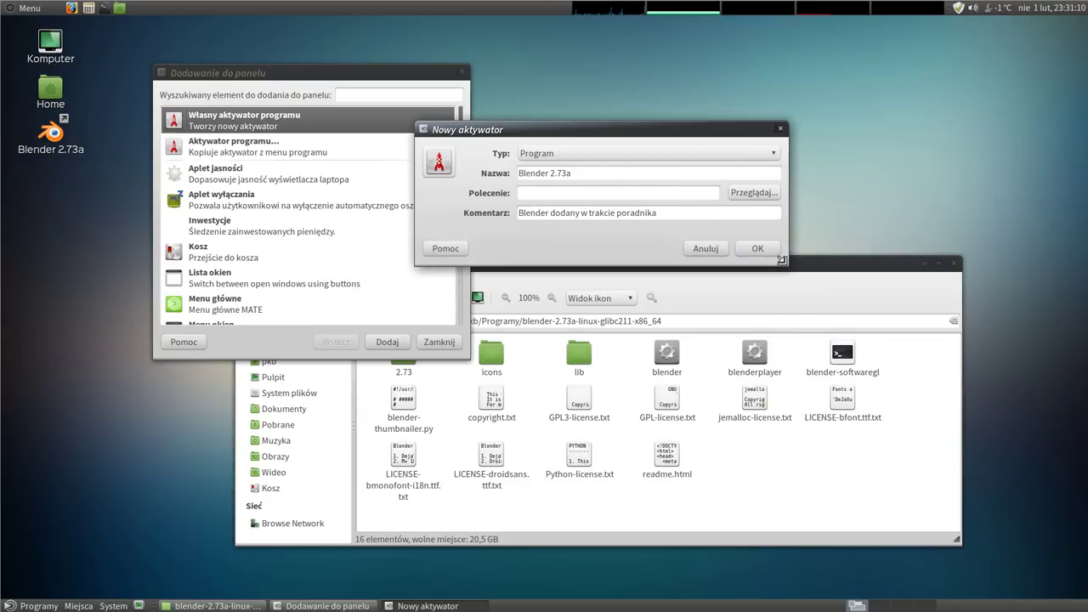
# - Set the launcher's command to the blender executable in Programy/blender-2.73a-linux-glibc211-x86_64 and widen the dialog to fit the full path
pyautogui.click(754, 194)
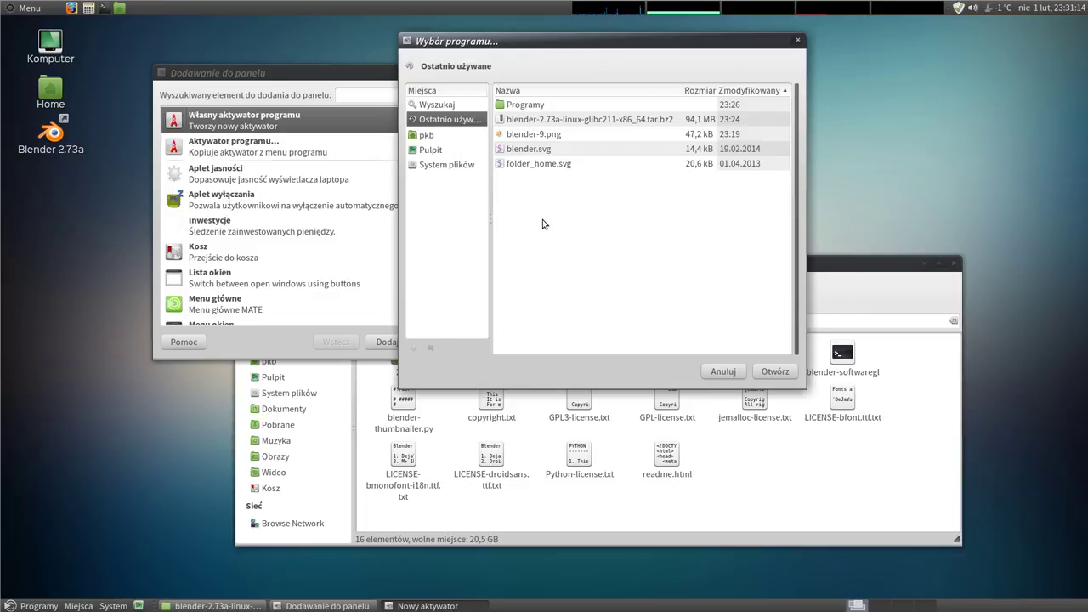
pyautogui.click(522, 107)
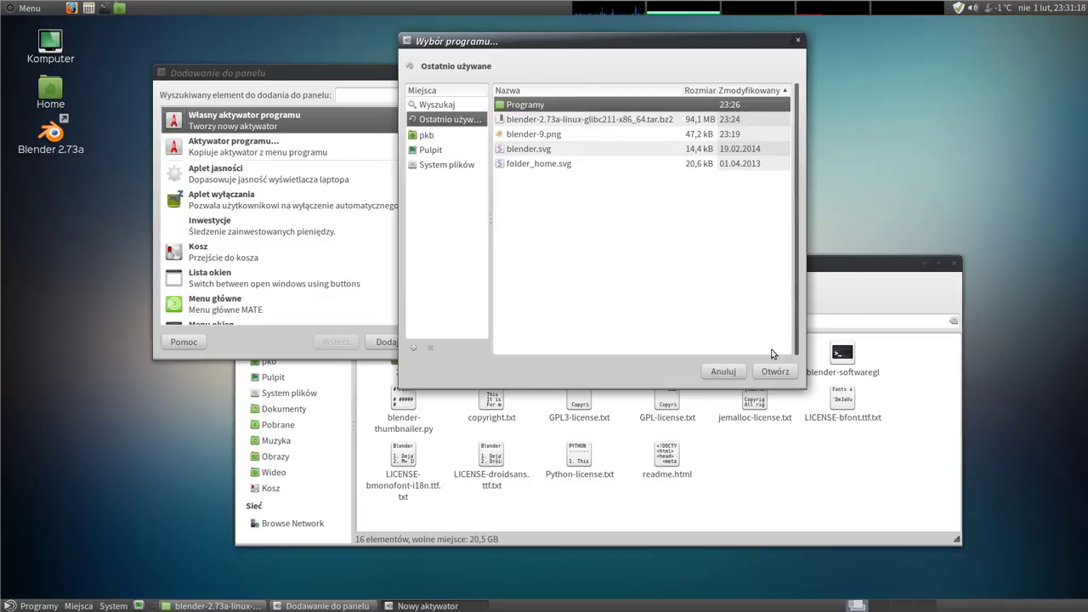
pyautogui.moveTo(806, 388); pyautogui.dragTo(939, 437)
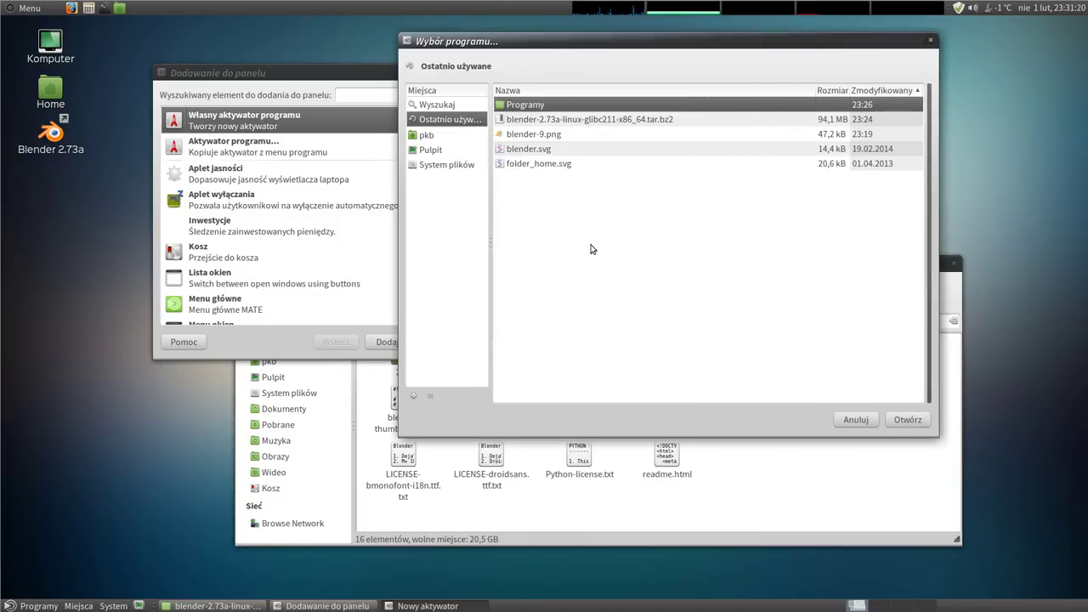
pyautogui.moveTo(491, 248); pyautogui.dragTo(516, 242)
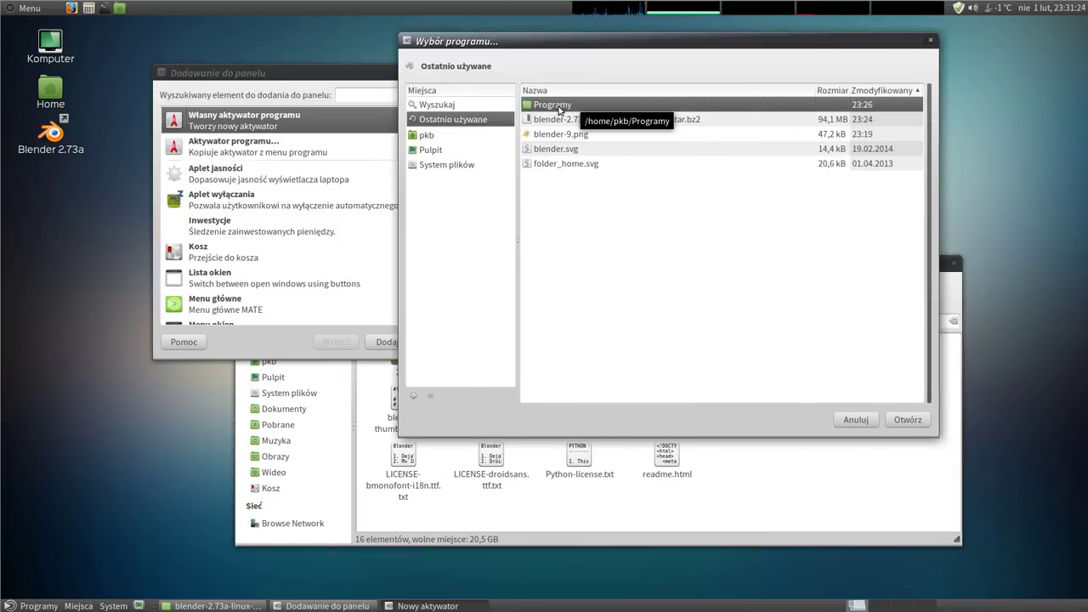
pyautogui.click(427, 139)
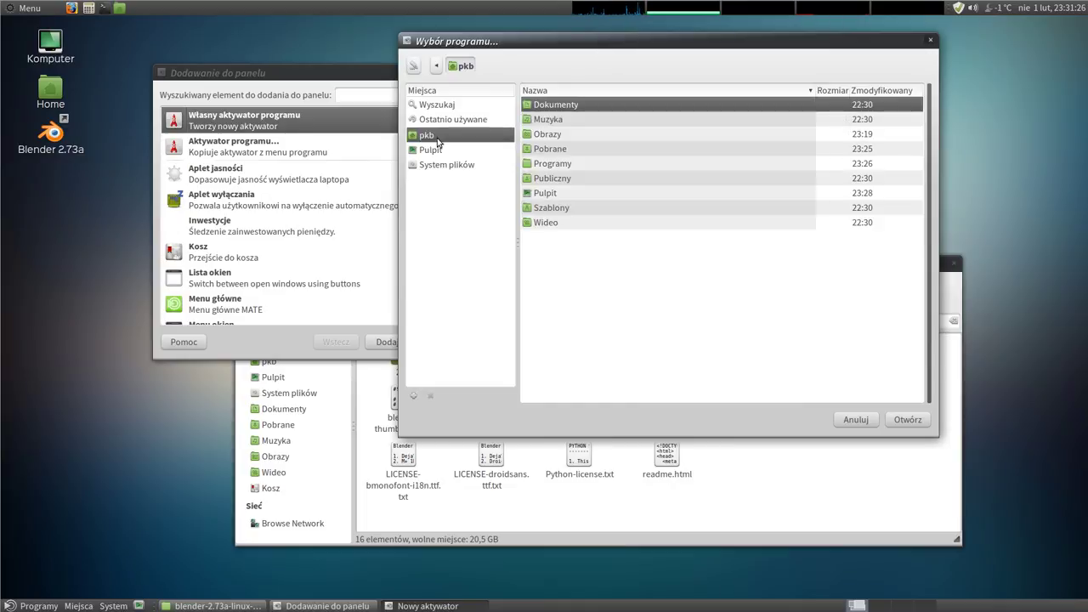
pyautogui.click(541, 165)
pyautogui.doubleClick(540, 165)
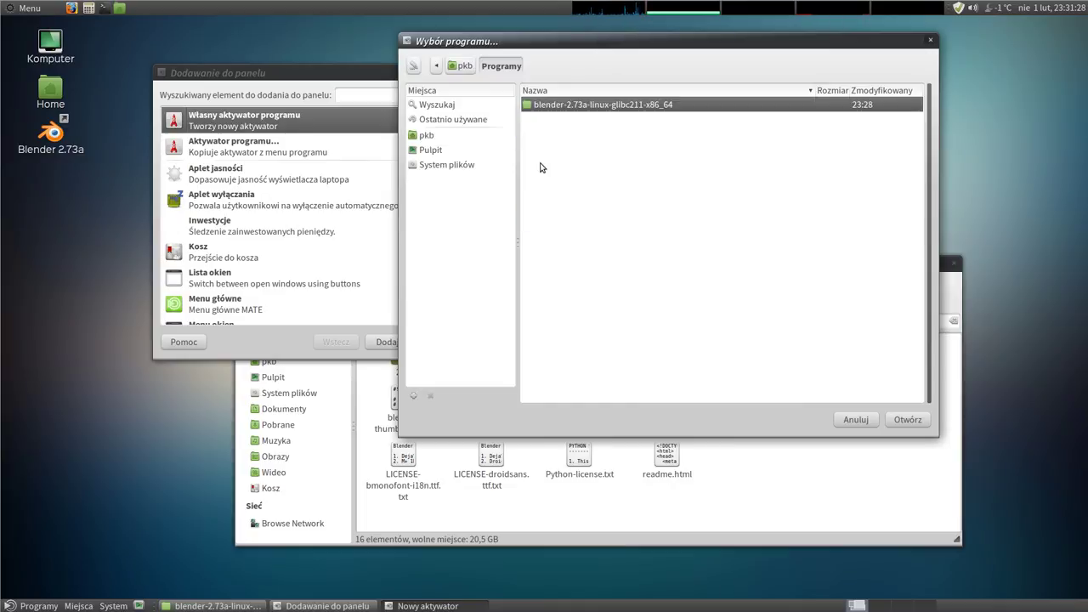
pyautogui.doubleClick(565, 104)
pyautogui.click(545, 150)
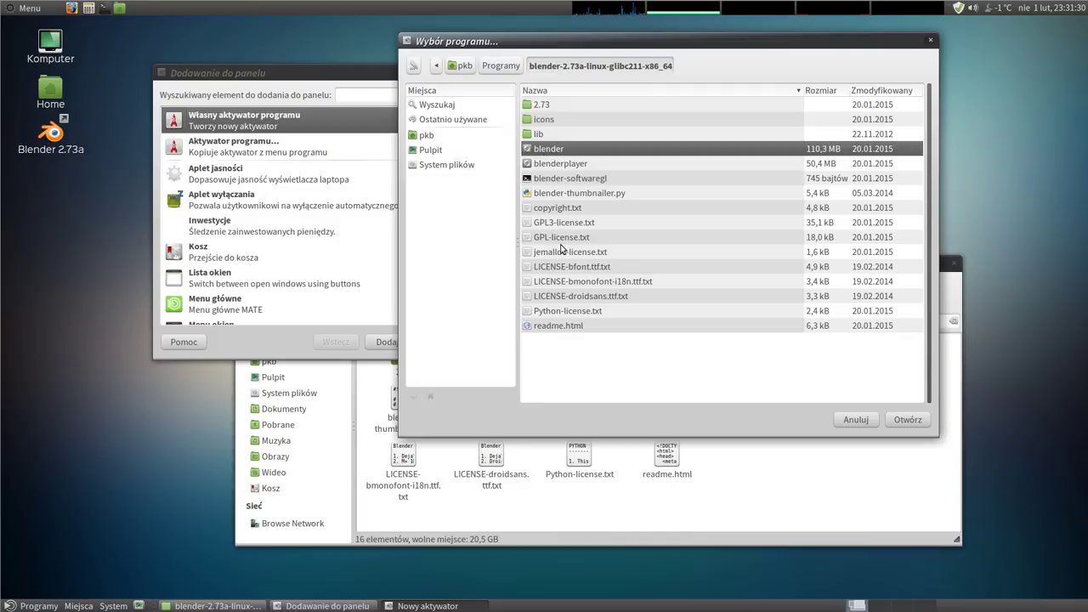
pyautogui.click(906, 420)
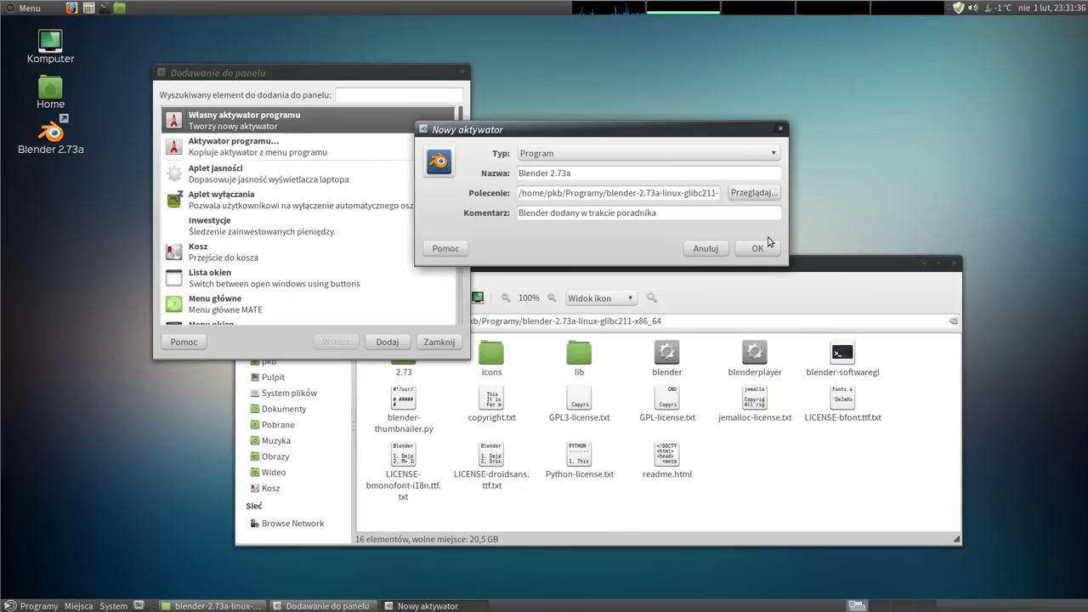
pyautogui.moveTo(779, 262); pyautogui.dragTo(860, 264)
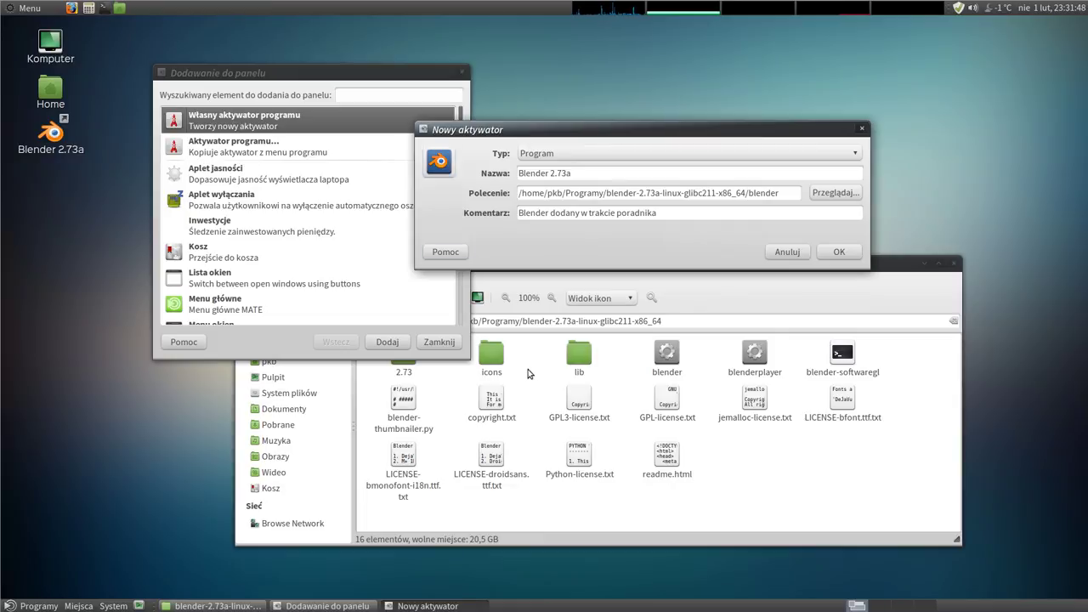
# - Set the launcher's icon to blender.svg from the matefaenza/apps/scalable icon folder
pyautogui.click(441, 163)
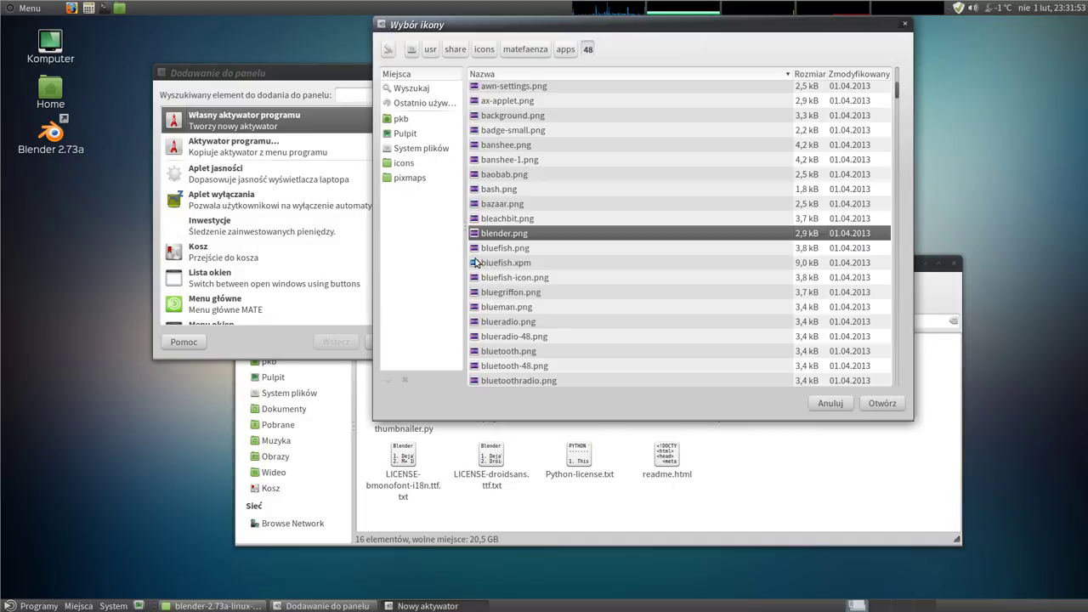
pyautogui.click(527, 49)
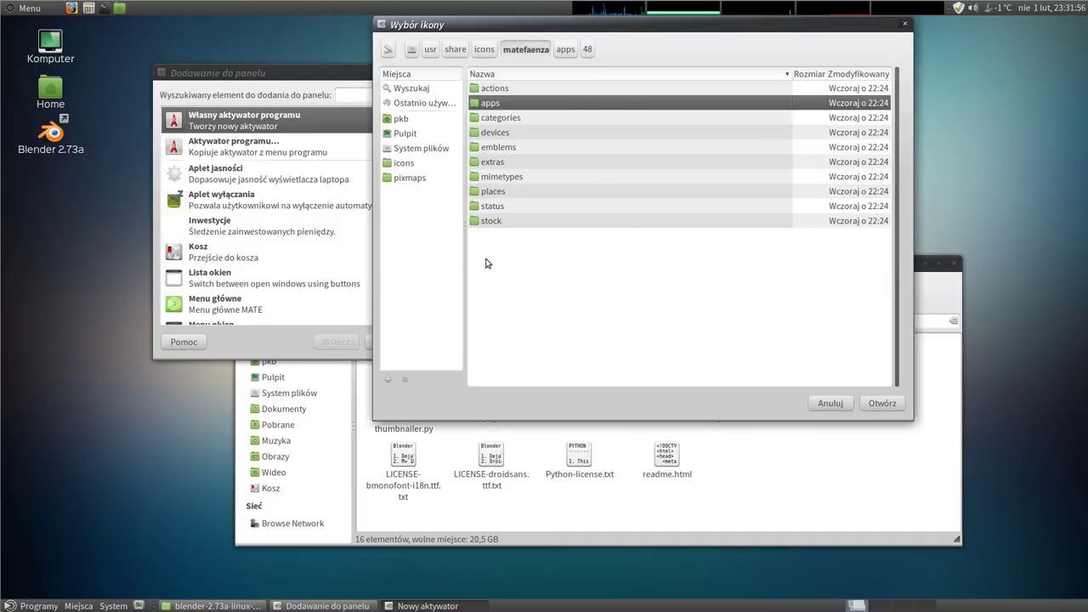
pyautogui.doubleClick(500, 106)
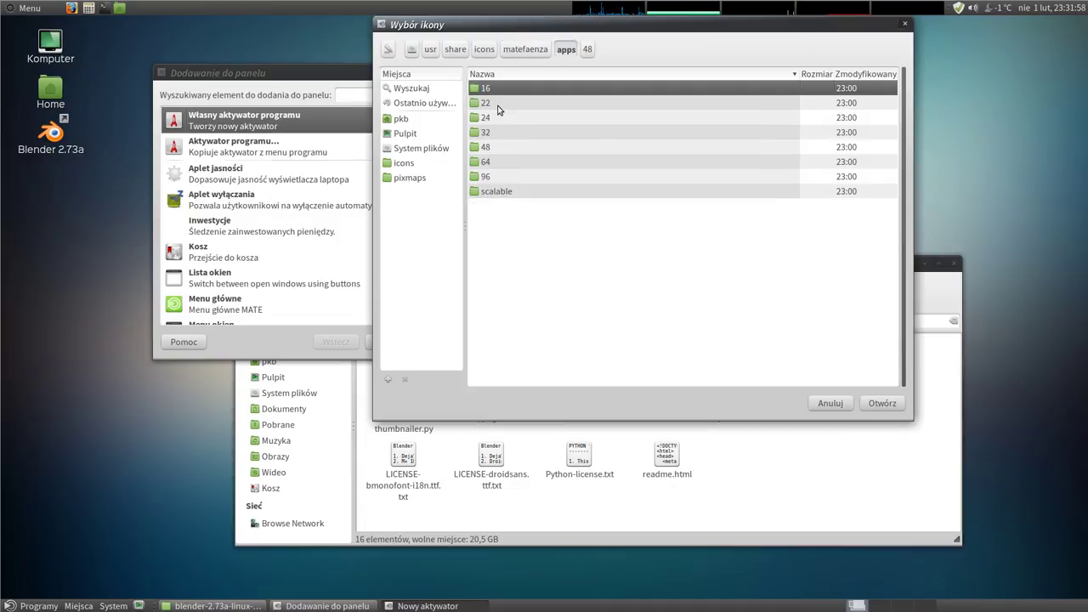
pyautogui.click(496, 193)
pyautogui.doubleClick(495, 191)
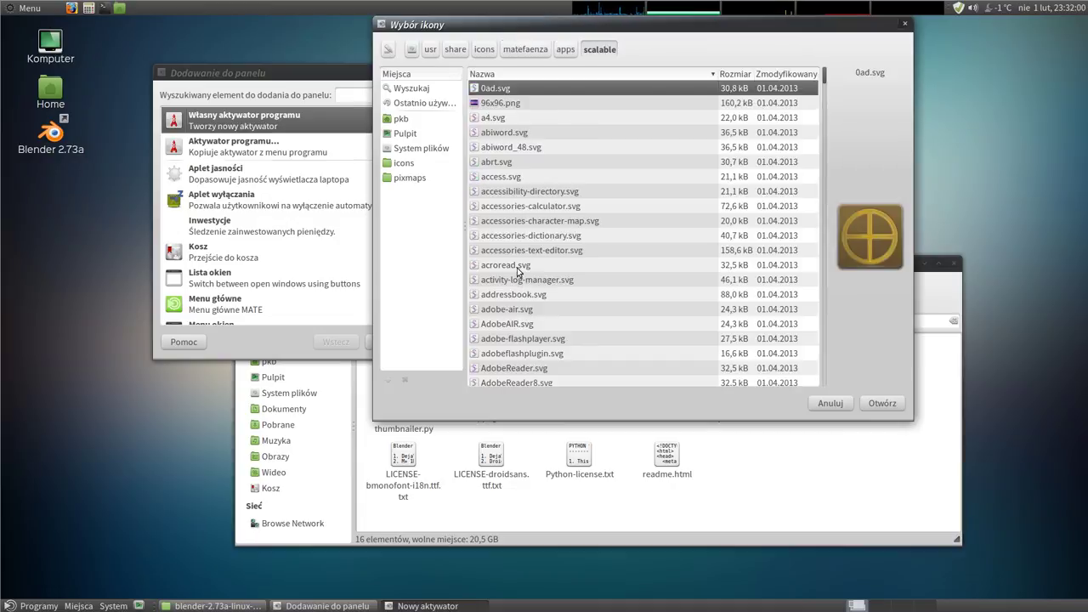
pyautogui.write('b')
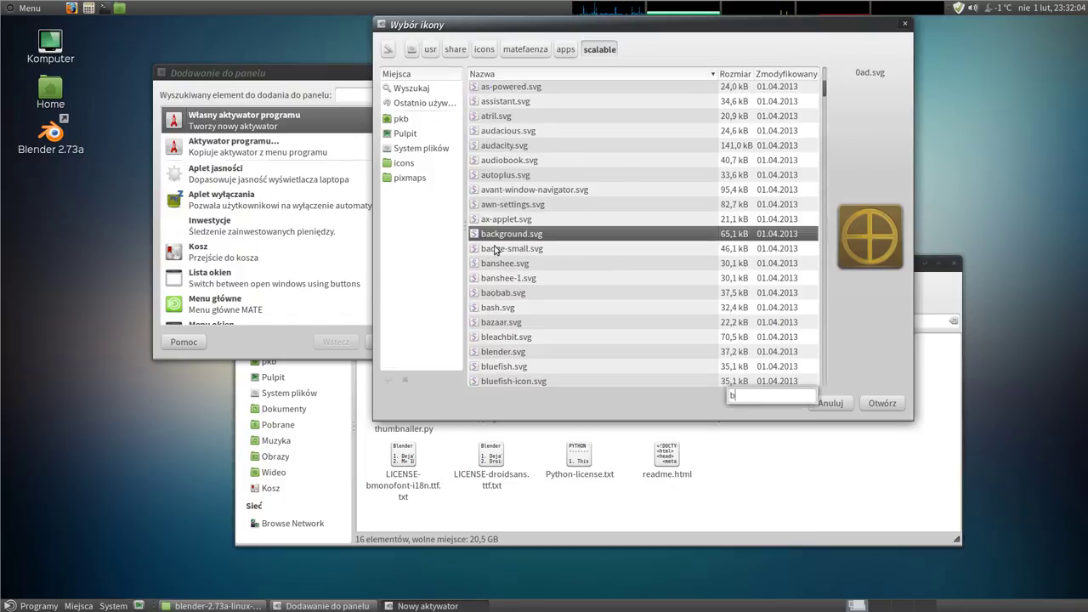
pyautogui.click(495, 353)
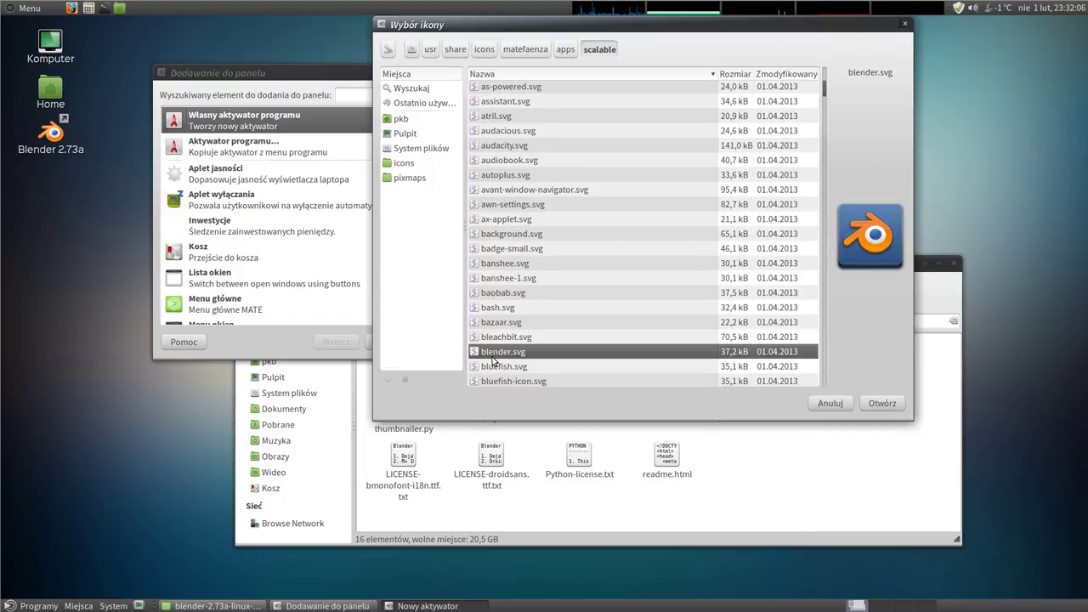
pyautogui.click(878, 406)
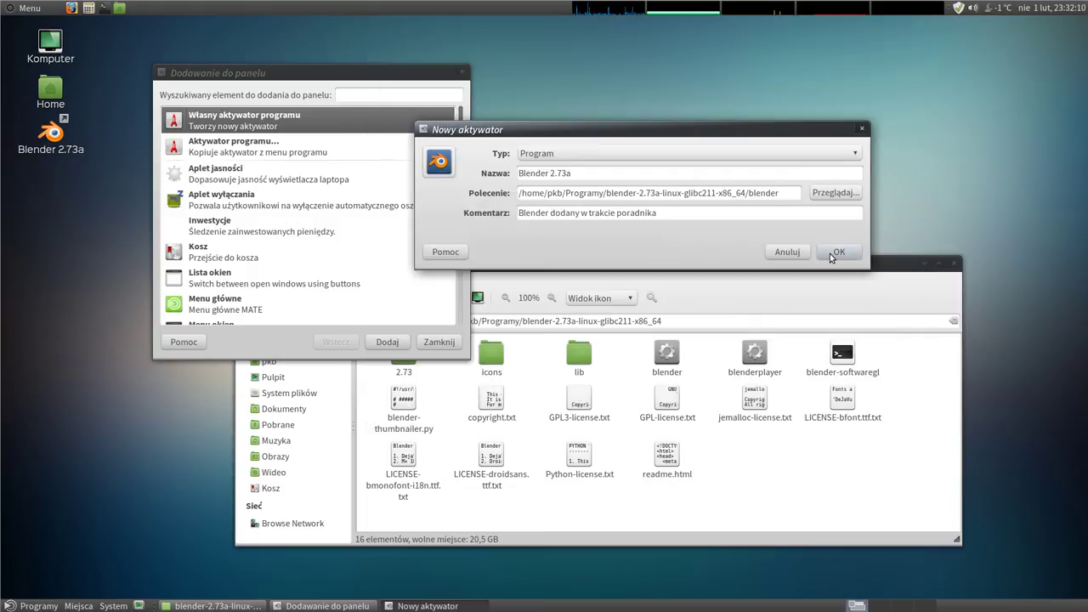
# - Create the launcher, move it beside the existing panel icons, and close the panel-adding dialog and the folder window
pyautogui.click(833, 252)
pyautogui.moveTo(180, 8); pyautogui.dragTo(141, 16)
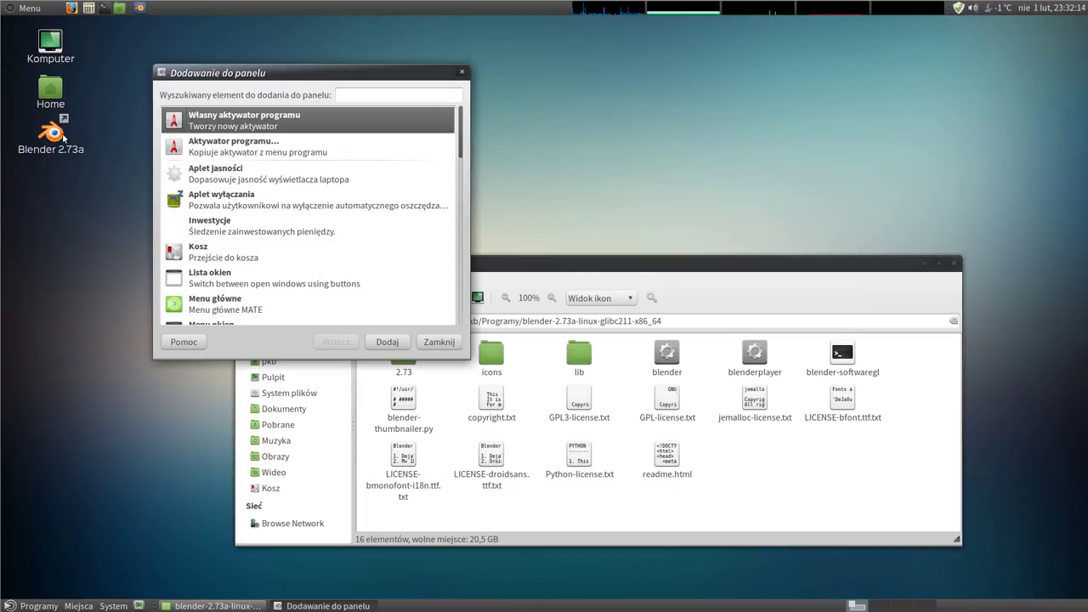
pyautogui.click(440, 342)
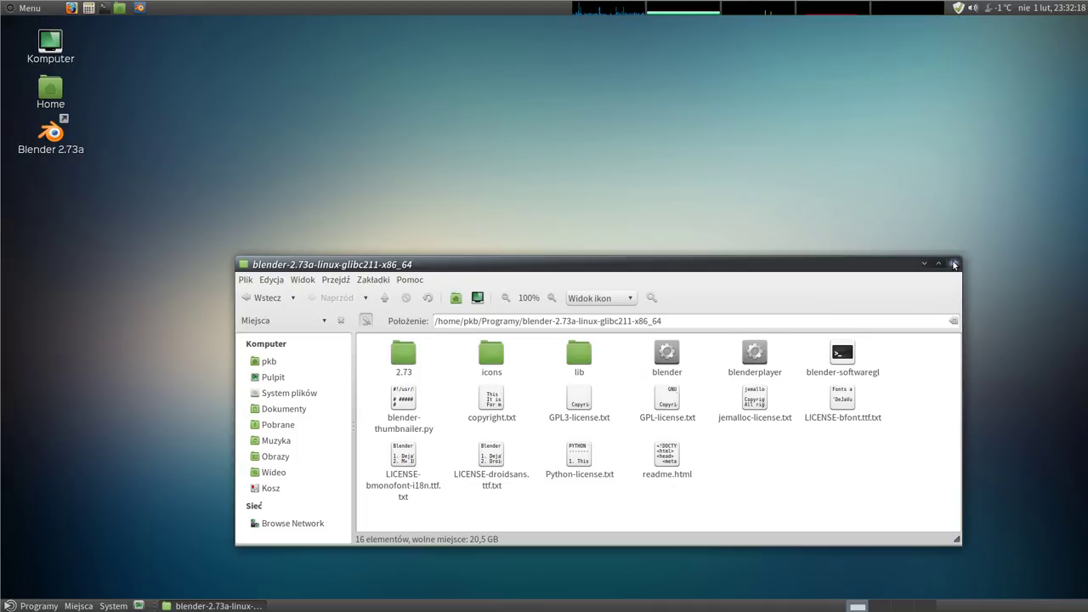
pyautogui.click(953, 264)
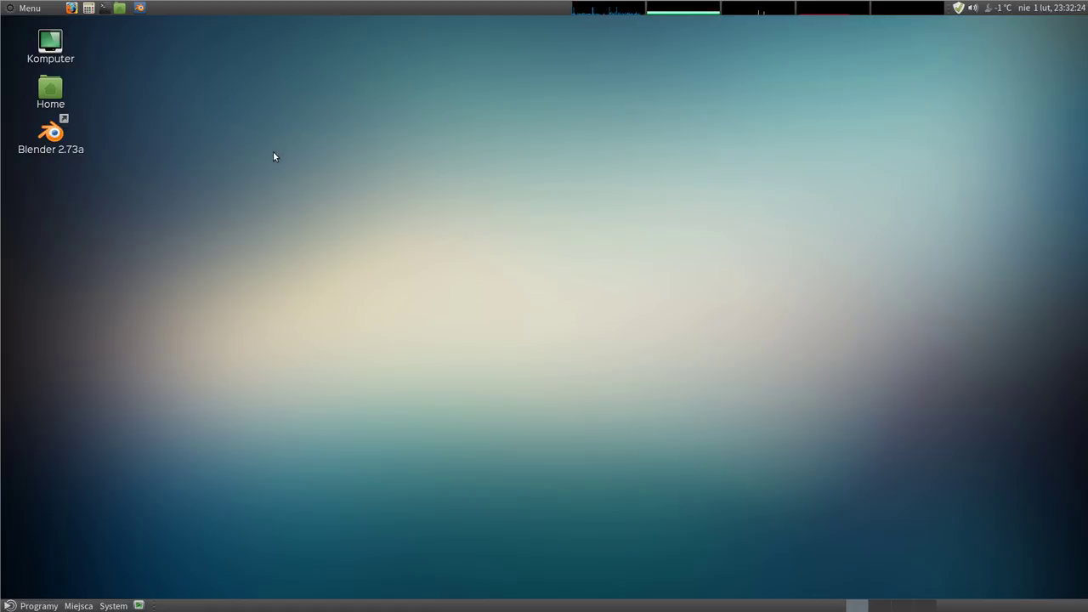
# - Start Blender from its new panel launcher, dismiss the splash screen and examine the default scene
pyautogui.click(140, 8)
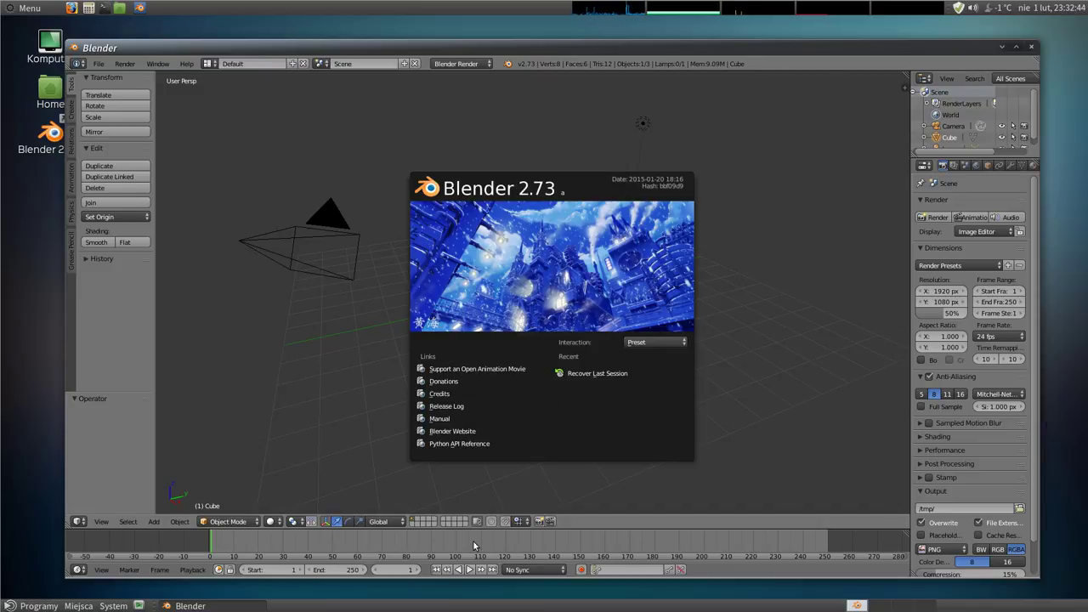
pyautogui.moveTo(599, 55); pyautogui.dragTo(598, 38)
pyautogui.click(544, 281)
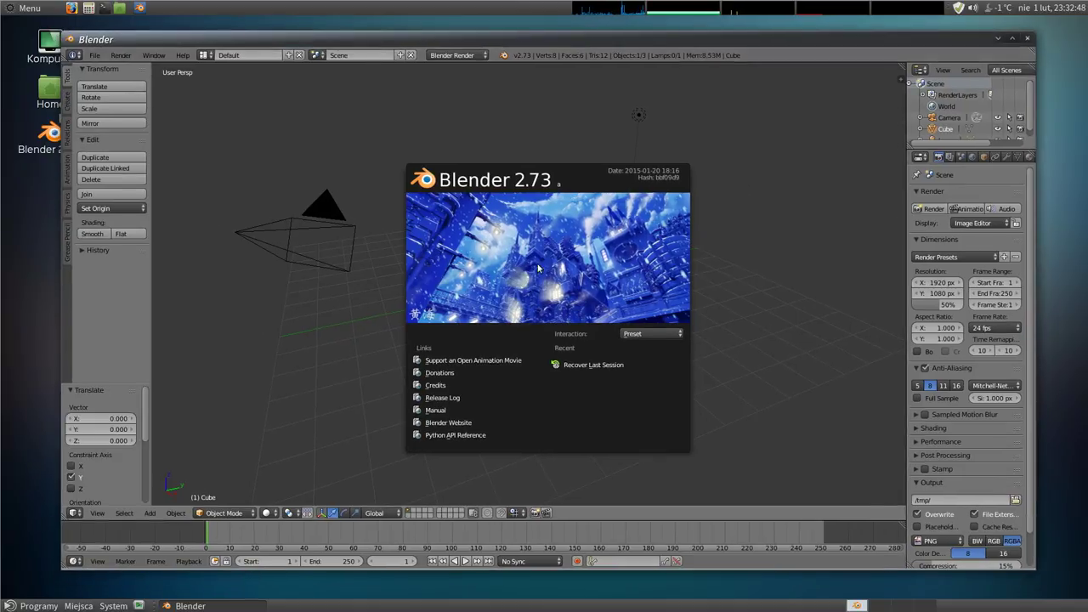
pyautogui.moveTo(565, 280); pyautogui.dragTo(532, 283)
pyautogui.scroll(-3, 531, 283)
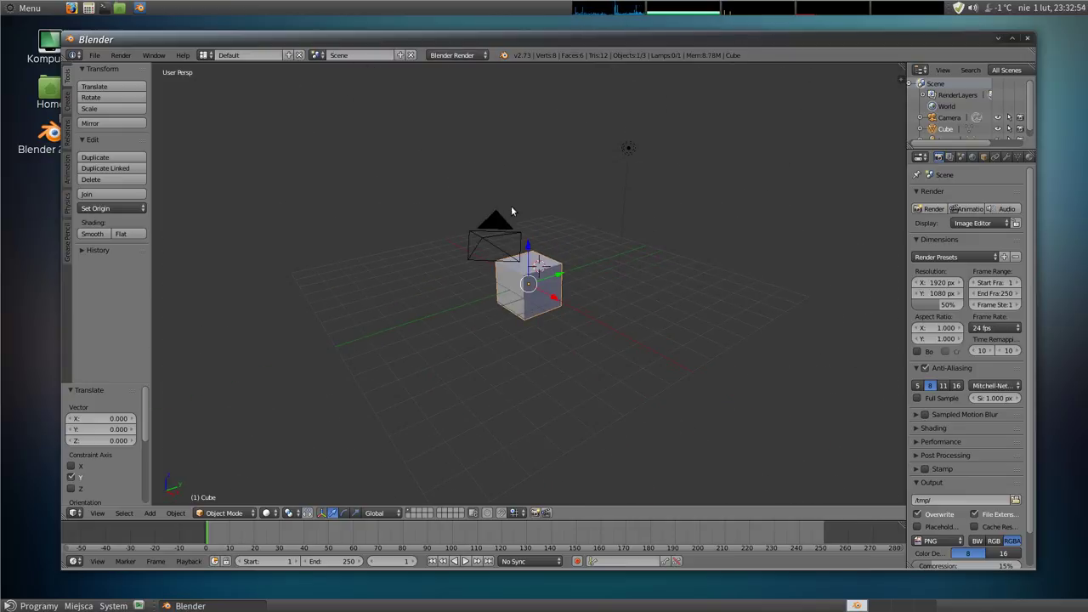
pyautogui.scroll(2, 773, 191)
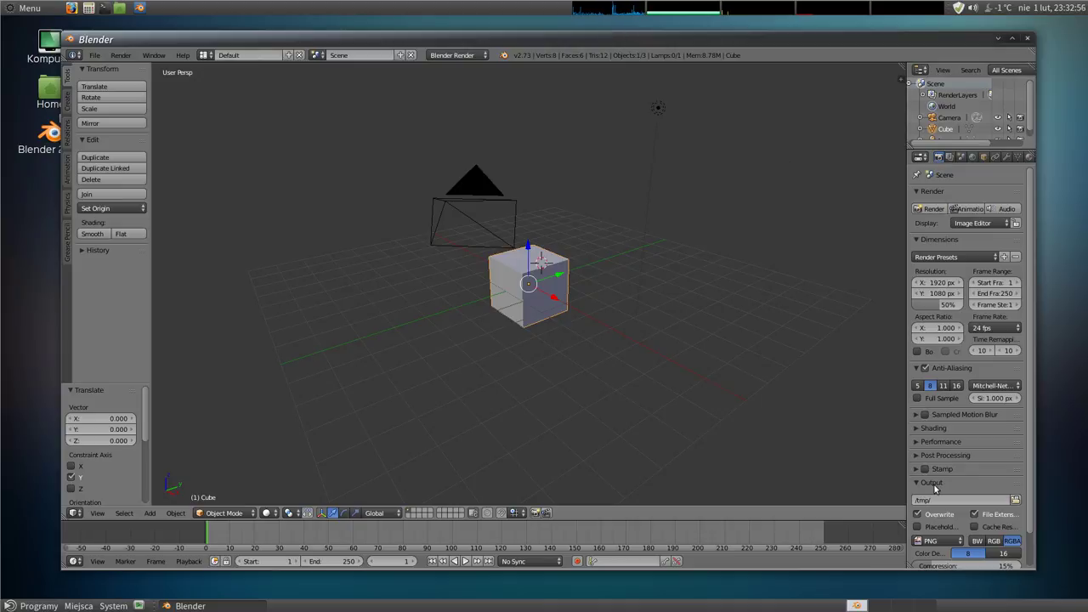
# - Shrink the Blender window, move it clear of the desktop icons, and close Blender
pyautogui.moveTo(1029, 565); pyautogui.dragTo(827, 514)
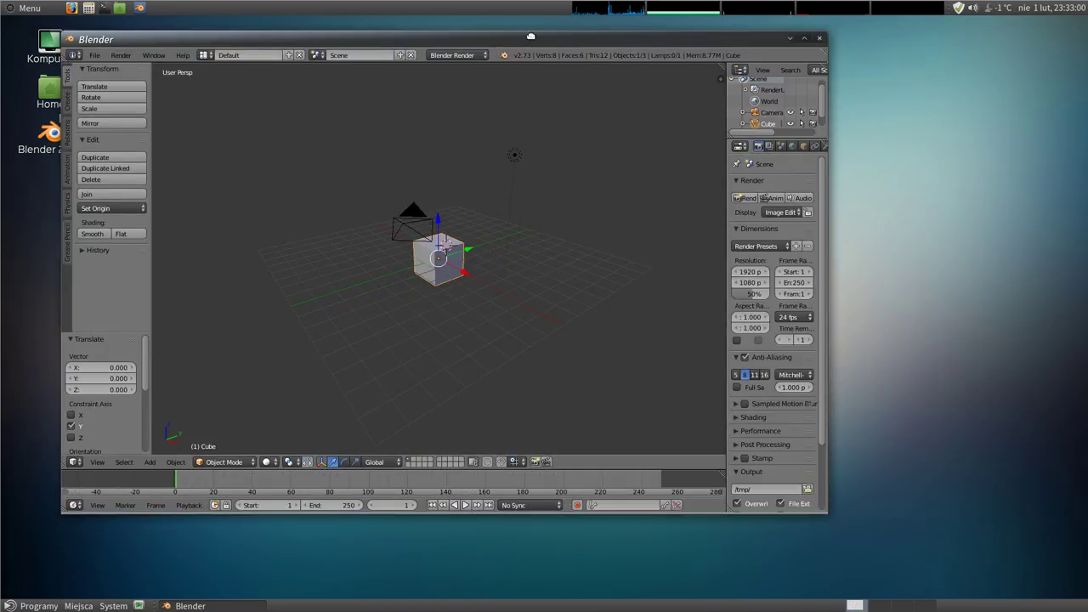
pyautogui.moveTo(535, 39); pyautogui.dragTo(623, 41)
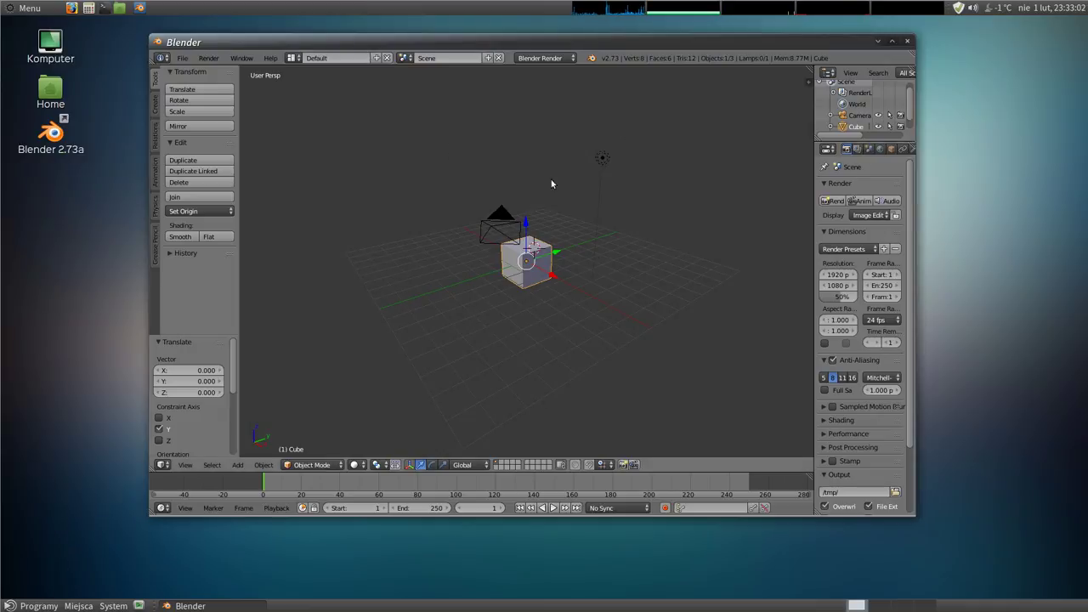
pyautogui.click(907, 41)
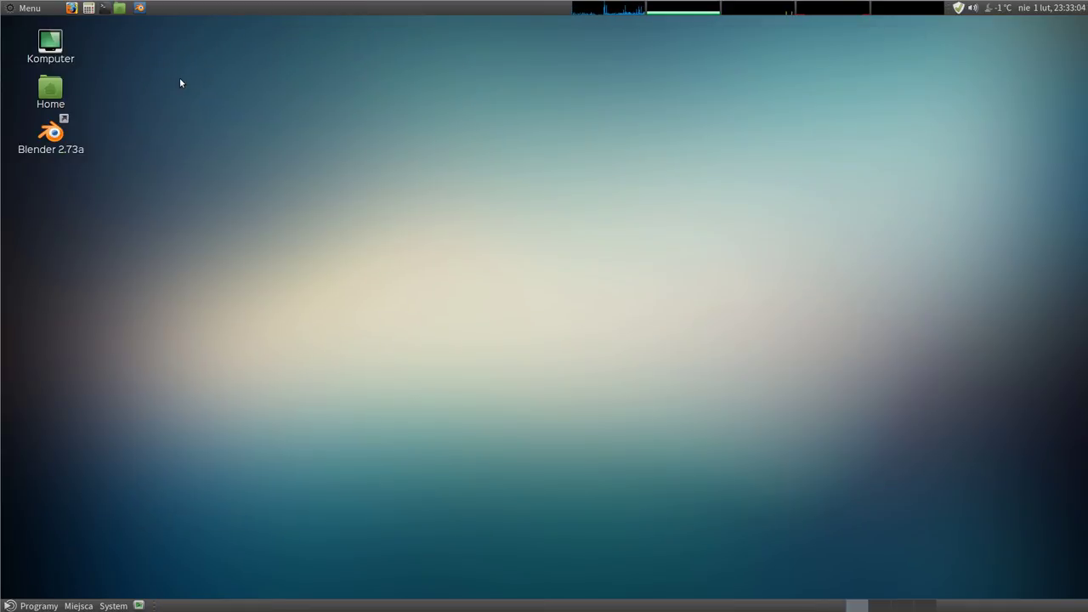